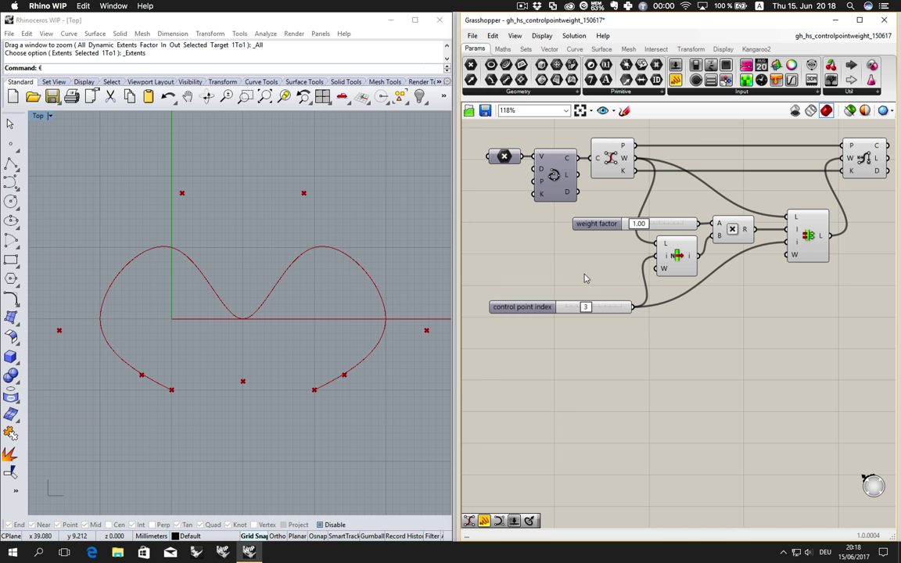
- Place a Nurbs Curve component below the weight network, inspect its periodic input, and delete the component
left_click(575, 51)
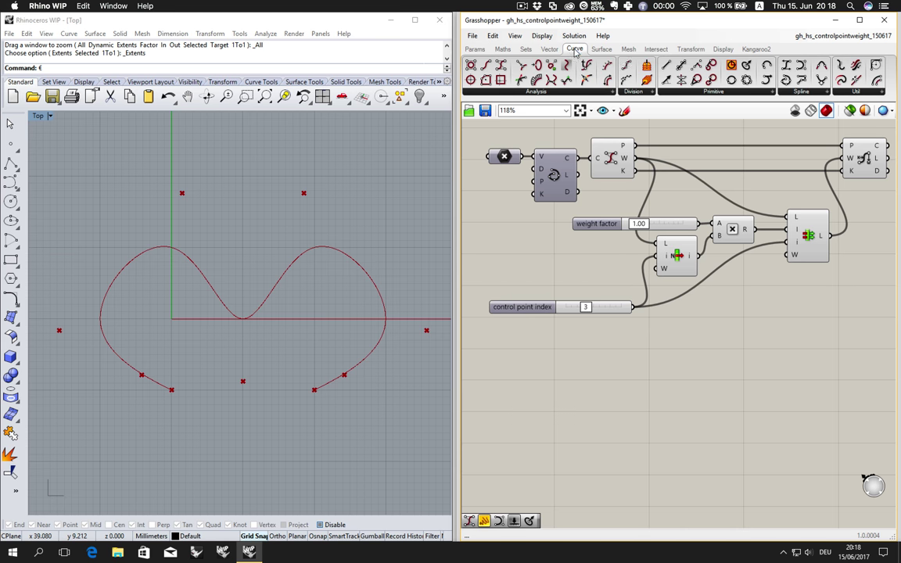
left_click_drag(795, 66, 740, 347)
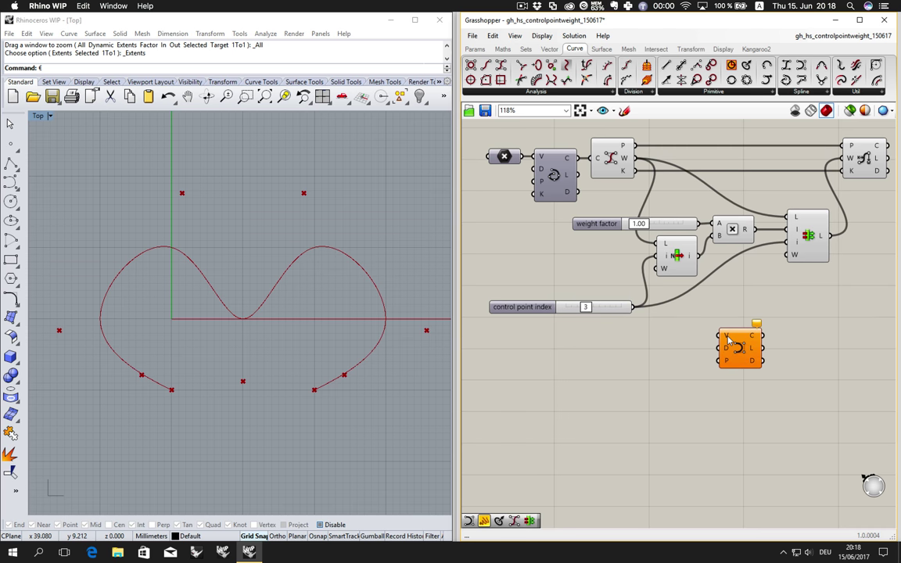
mouse_move(726, 352)
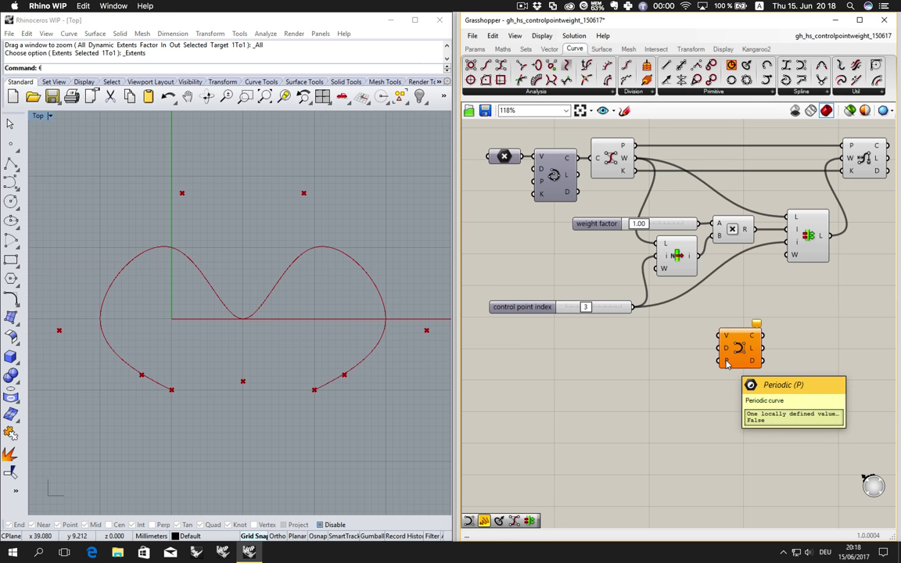
left_click_drag(779, 314, 701, 391)
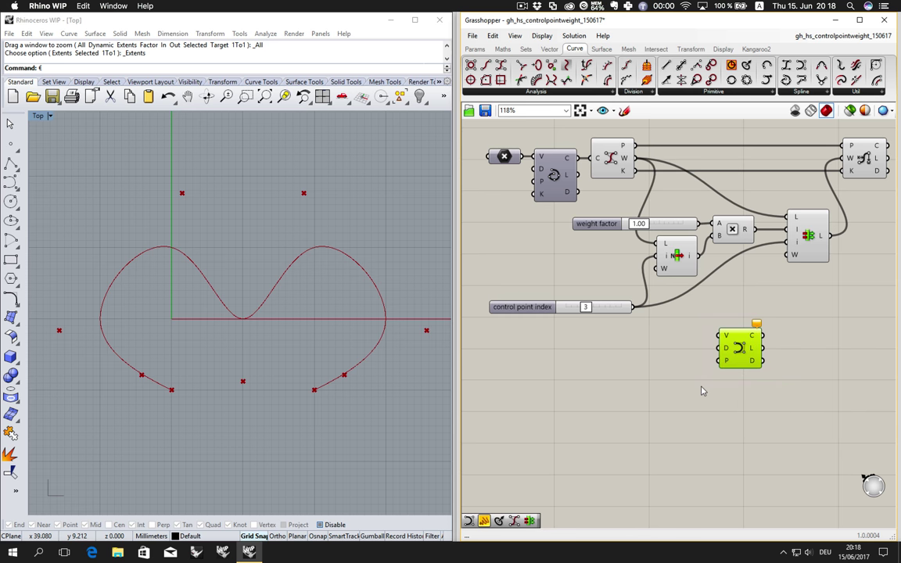
key("BackSpace")
- Switch to Chrome to view a contributor's discussions page on the Grasshopper forum, and return to Rhino
key("super+Tab")
key("super+Tab")
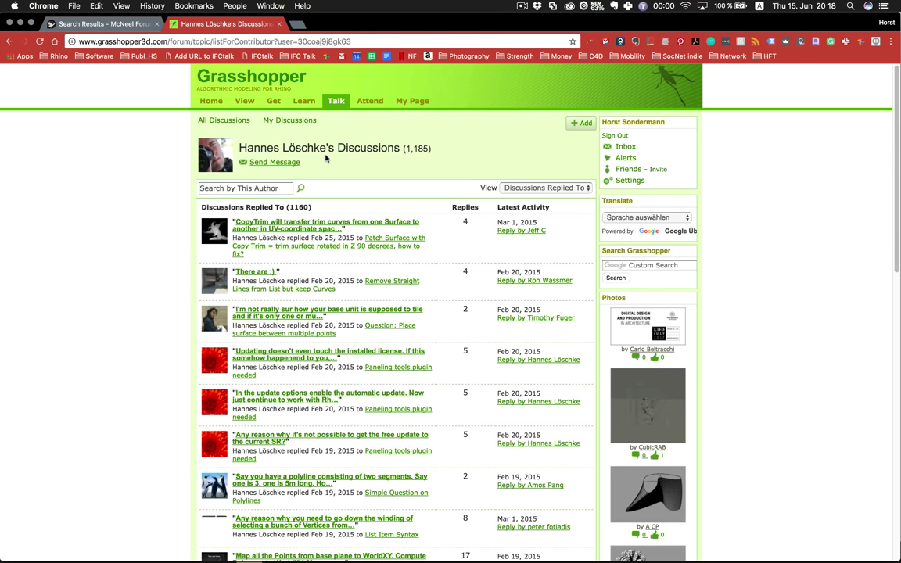
key("super+Tab")
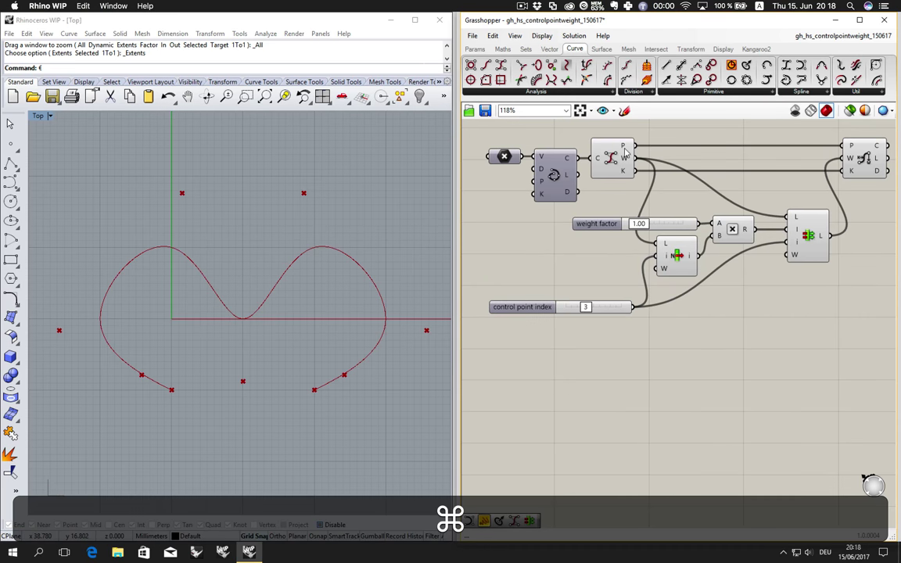
left_click(680, 226)
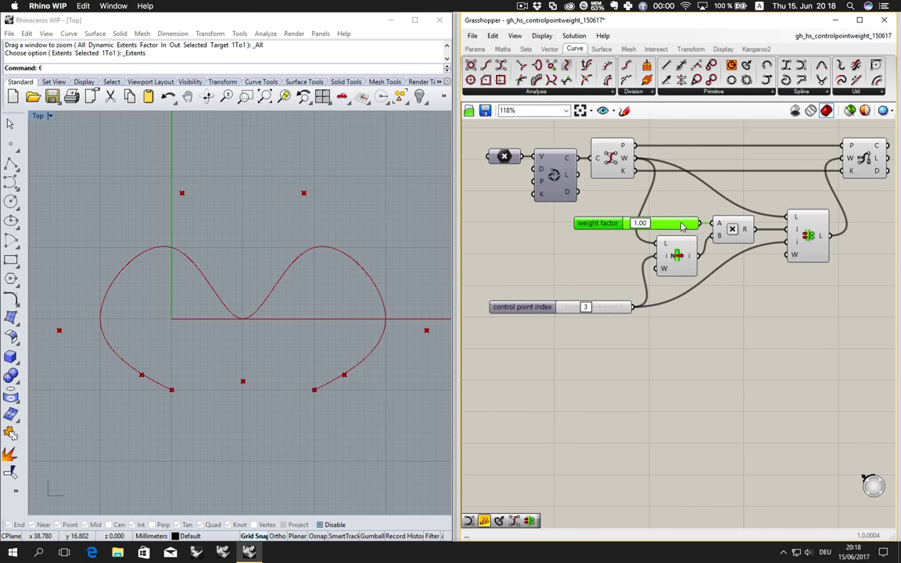
left_click_drag(681, 226, 681, 227)
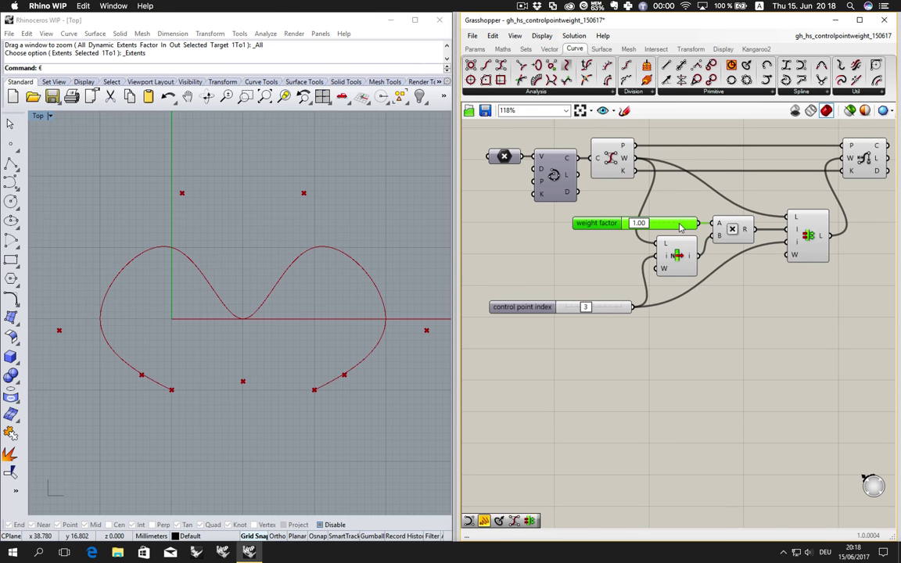
left_click(557, 242)
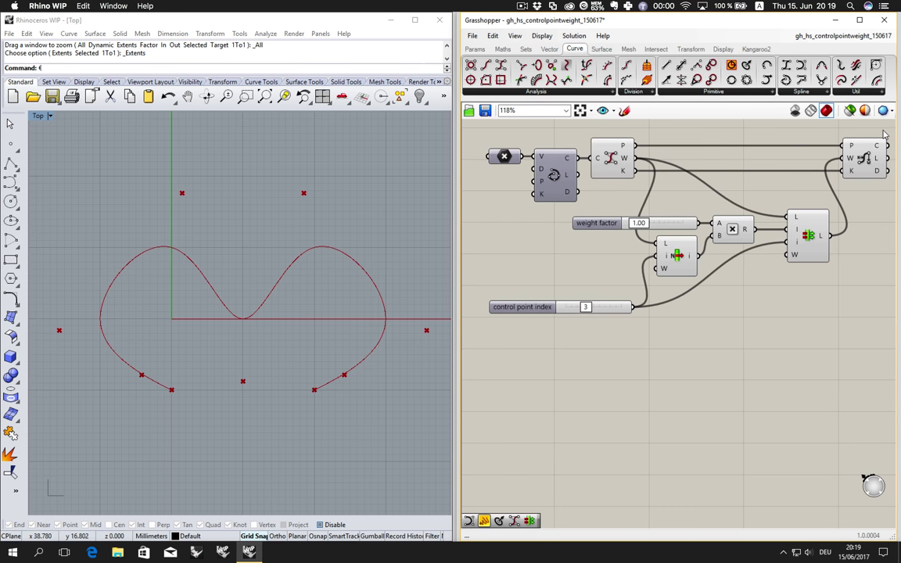
left_click_drag(884, 125, 762, 173)
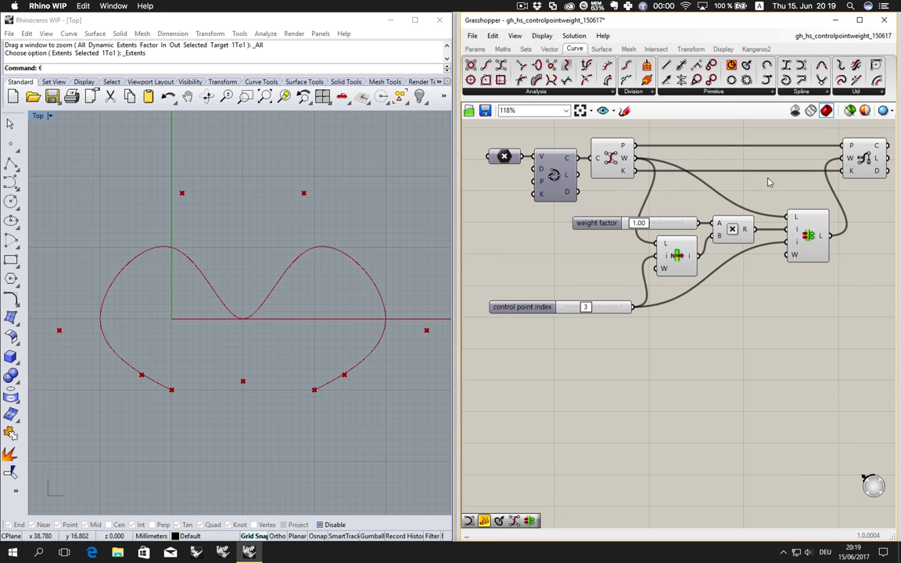
- Turn on the viewport previews of the curve interpolation component and the point parameter that feeds it
middle_click(565, 166)
left_click(594, 168)
middle_click(568, 182)
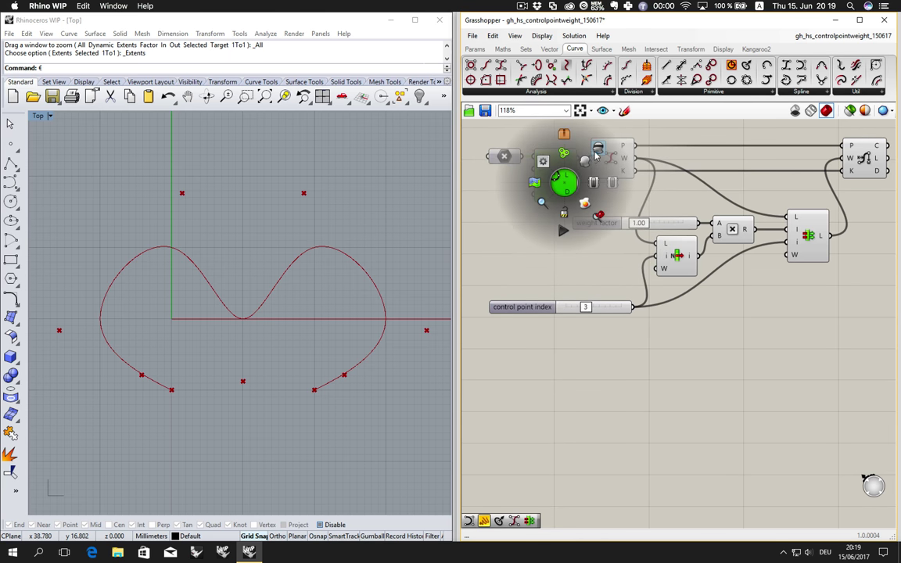
left_click(570, 182)
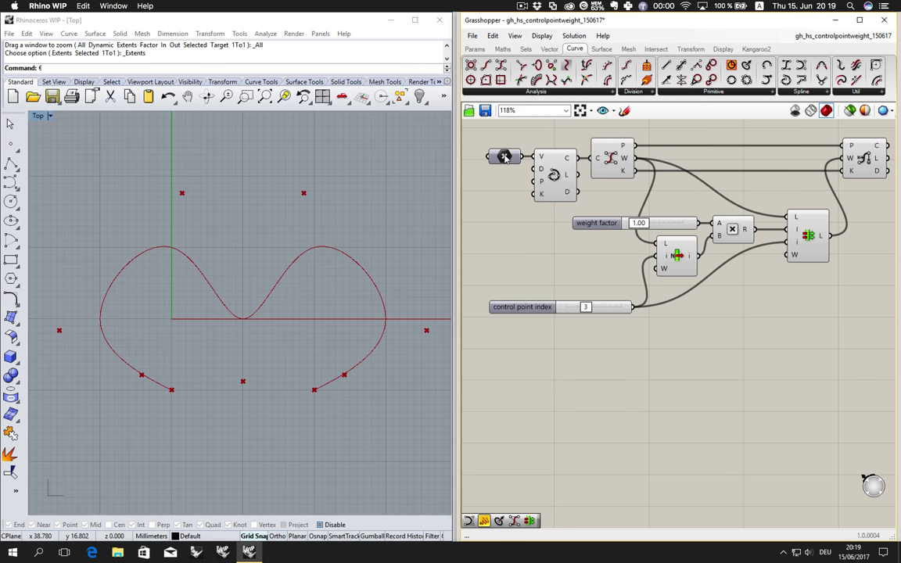
middle_click(507, 161)
left_click(504, 156)
left_click(511, 192)
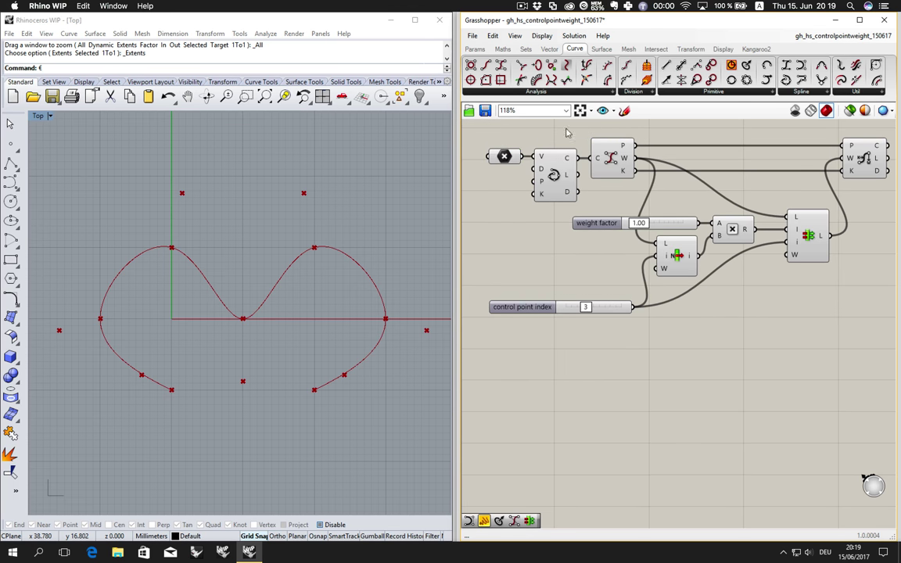
- Turn off the previews of all components downstream of the point parameter
left_click_drag(877, 125, 479, 319)
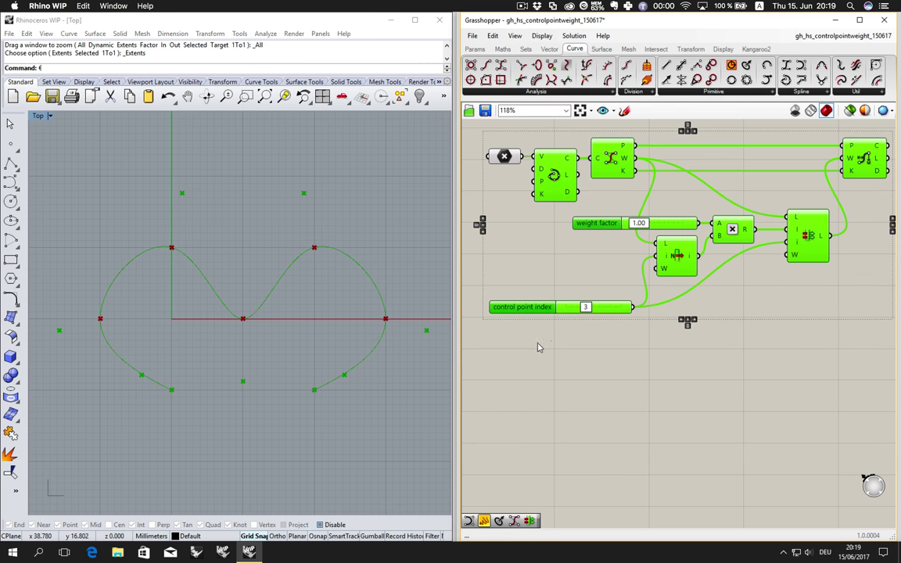
middle_click(569, 188)
left_click(606, 158)
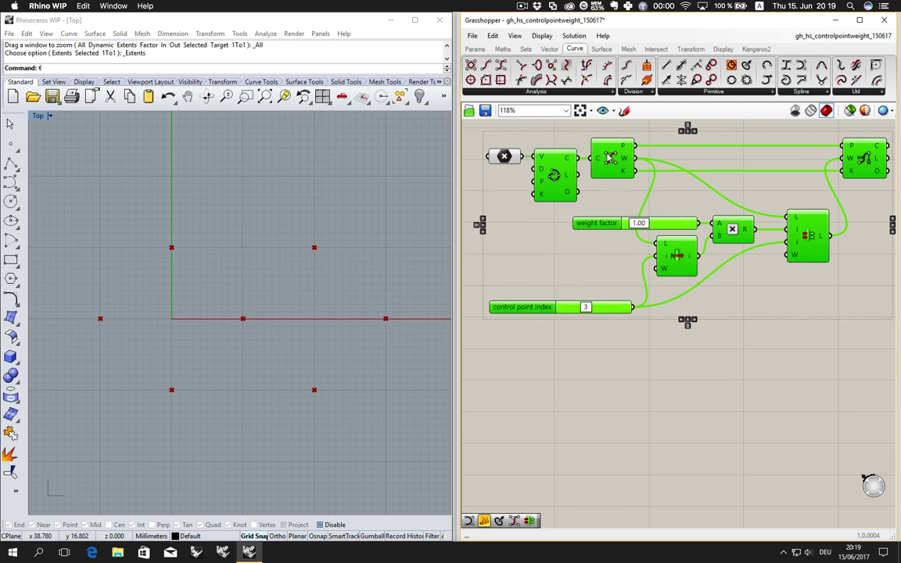
left_click(532, 336)
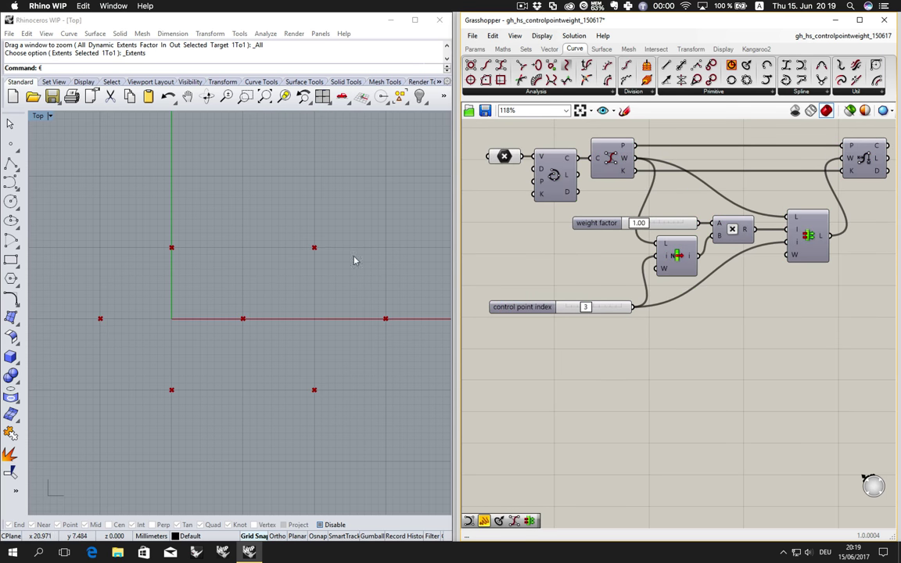
- Turn on the preview of the curve interpolation component and deselect it
left_click(557, 190)
middle_click(557, 190)
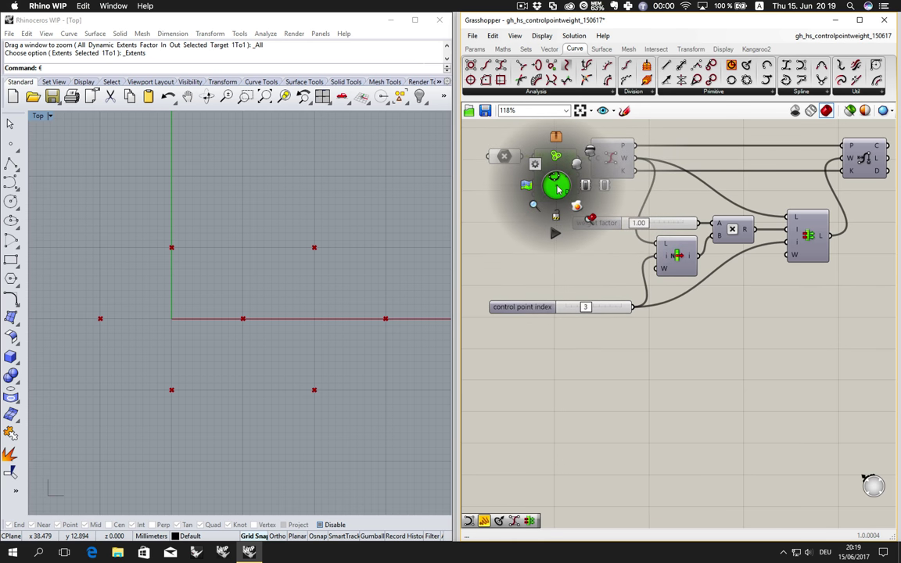
left_click(581, 168)
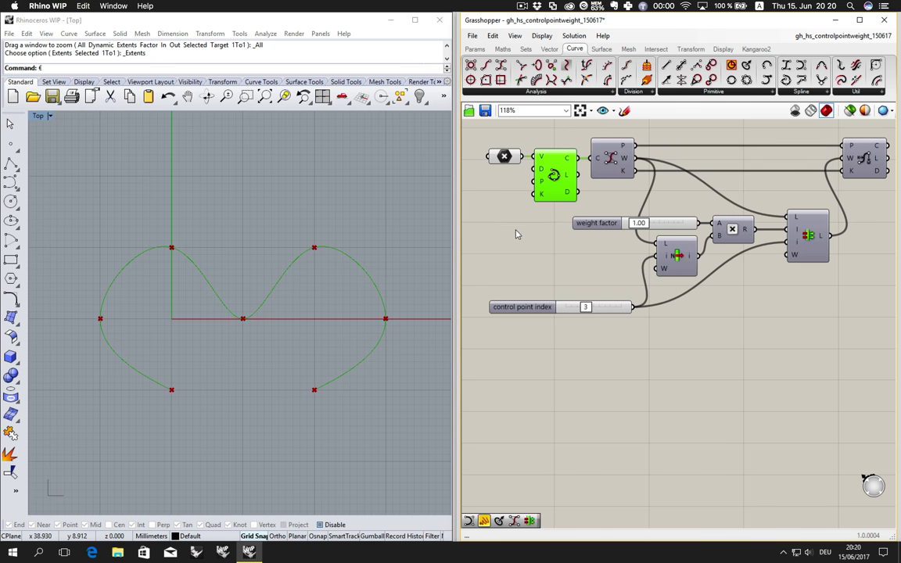
left_click(532, 217)
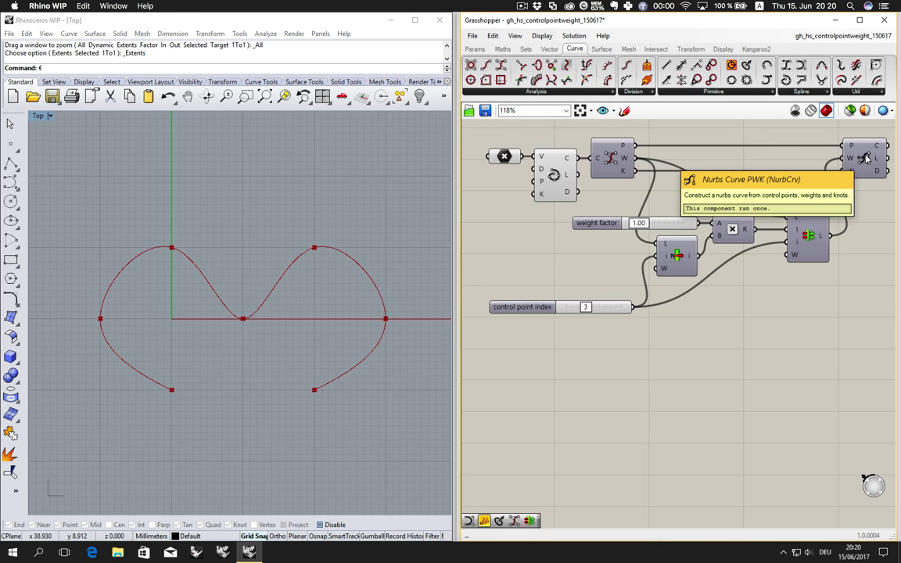
- Place a Nurbs Curve component on empty canvas, compare it with the weights input of Nurbs Curve PWK, and delete it
left_click_drag(721, 61, 780, 338)
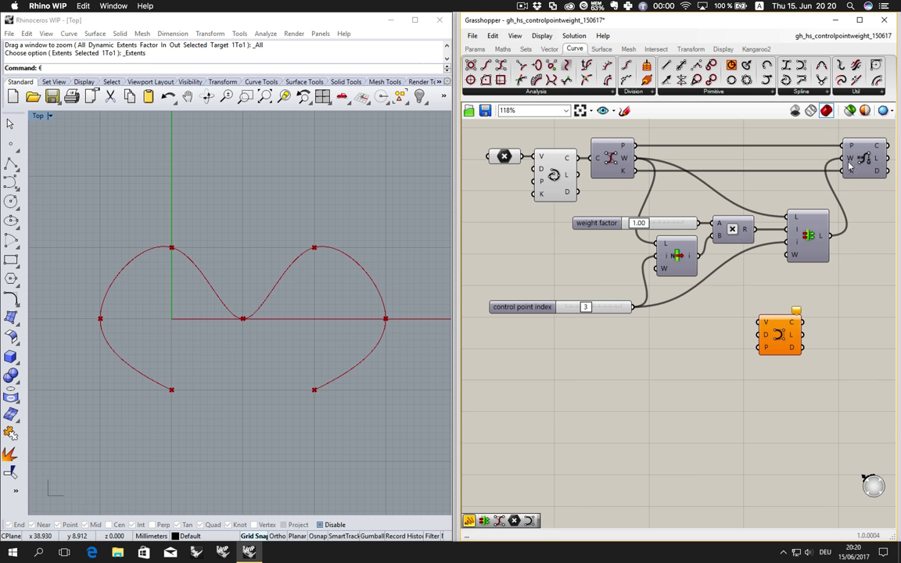
mouse_move(852, 161)
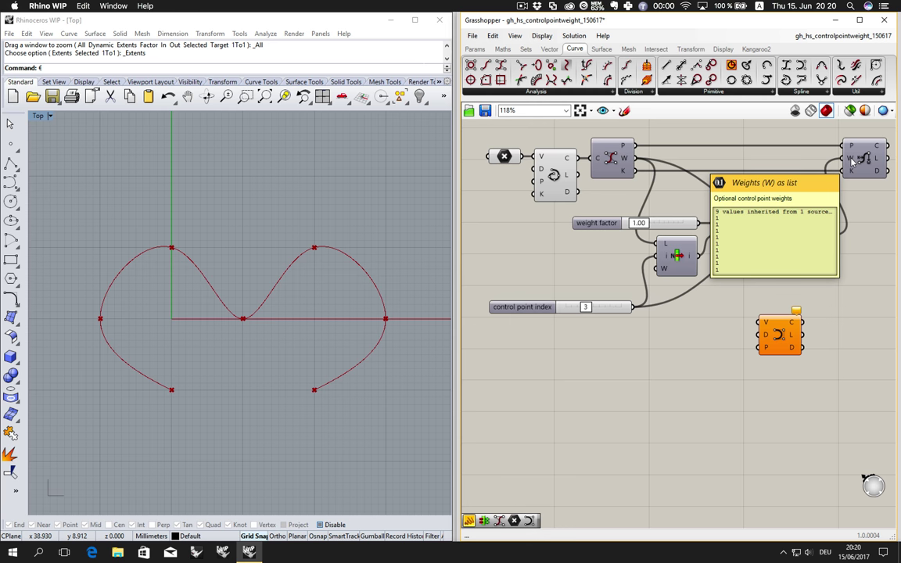
left_click_drag(817, 296, 752, 378)
key("BackSpace")
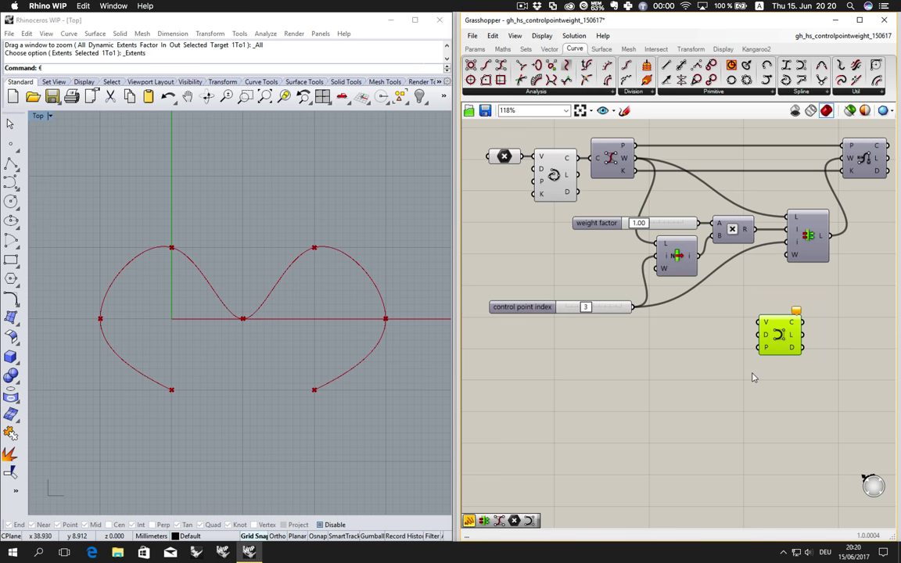
key("Delete")
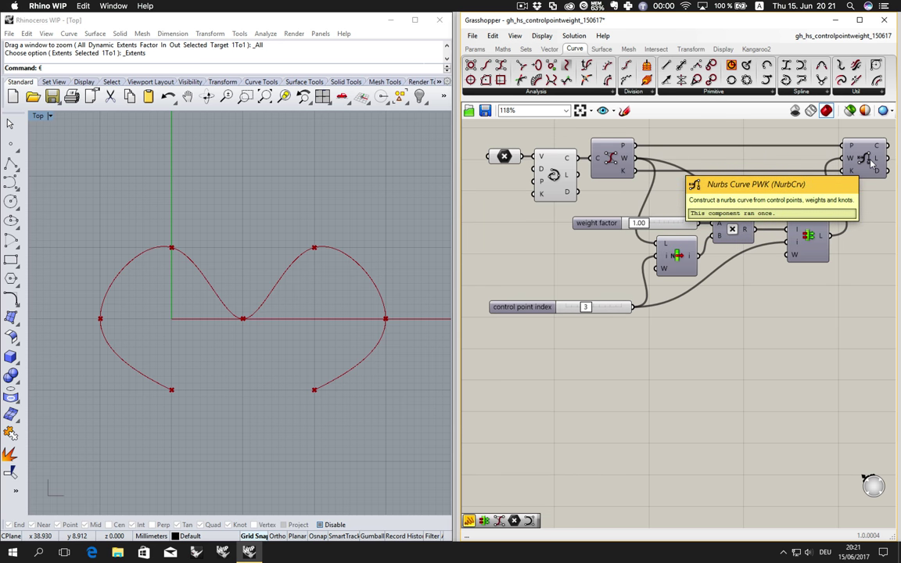
- Highlight the interpolated curve by selecting its component, and turn on the preview of the Control Points component
left_click(554, 170)
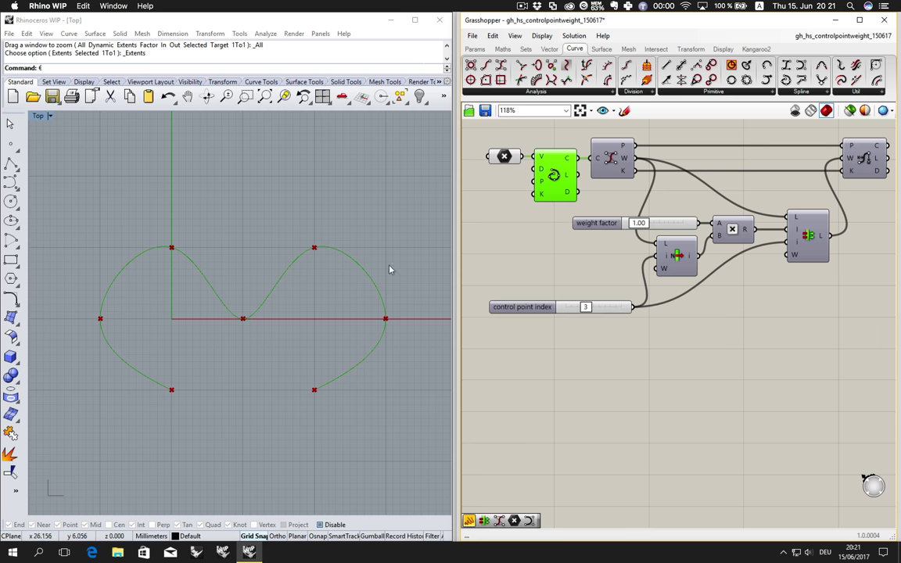
left_click(604, 172)
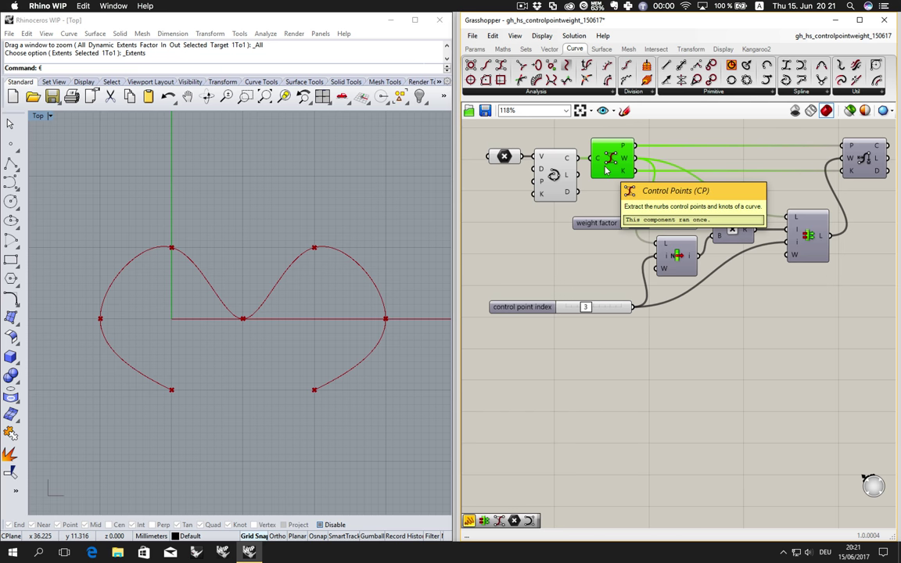
middle_click(604, 167)
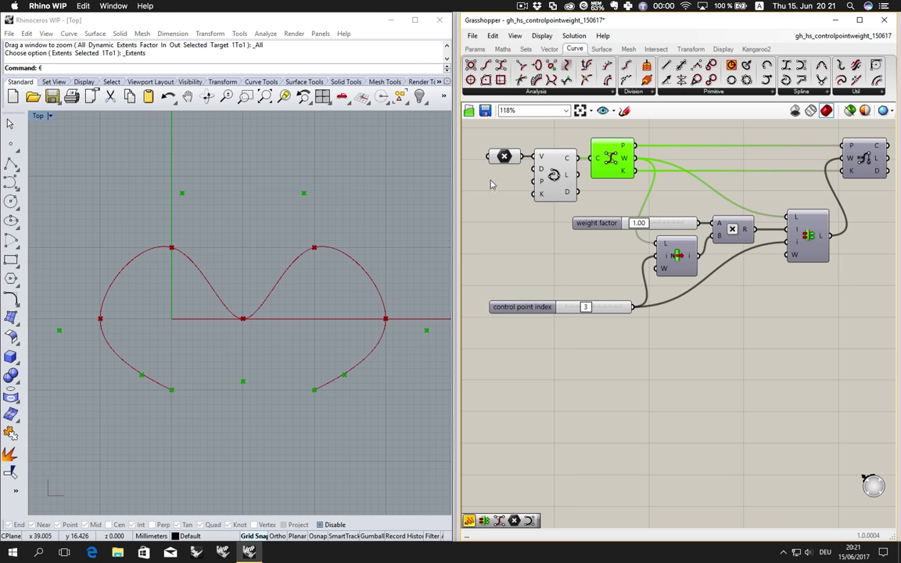
- Try to turn off the preview of the point parameter at the start of the definition
middle_click(504, 156)
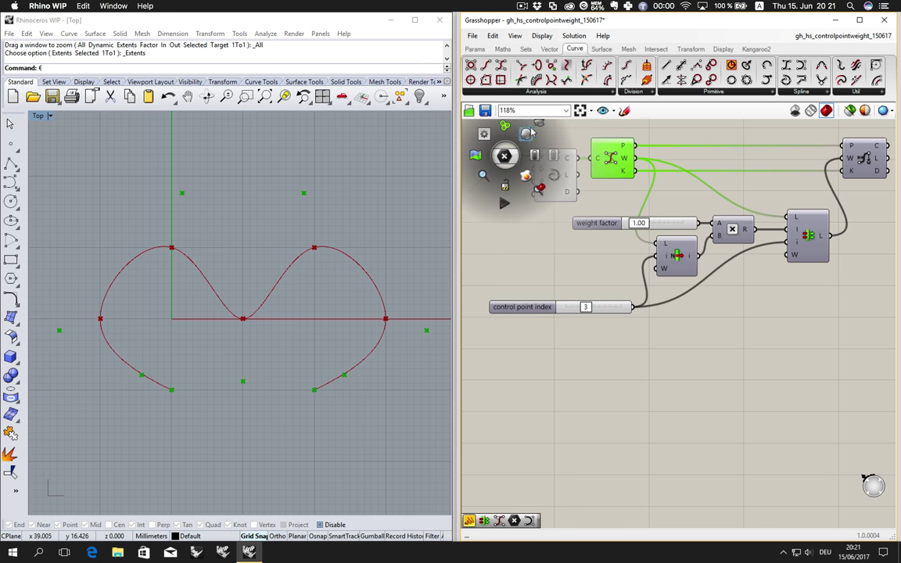
left_click(525, 135)
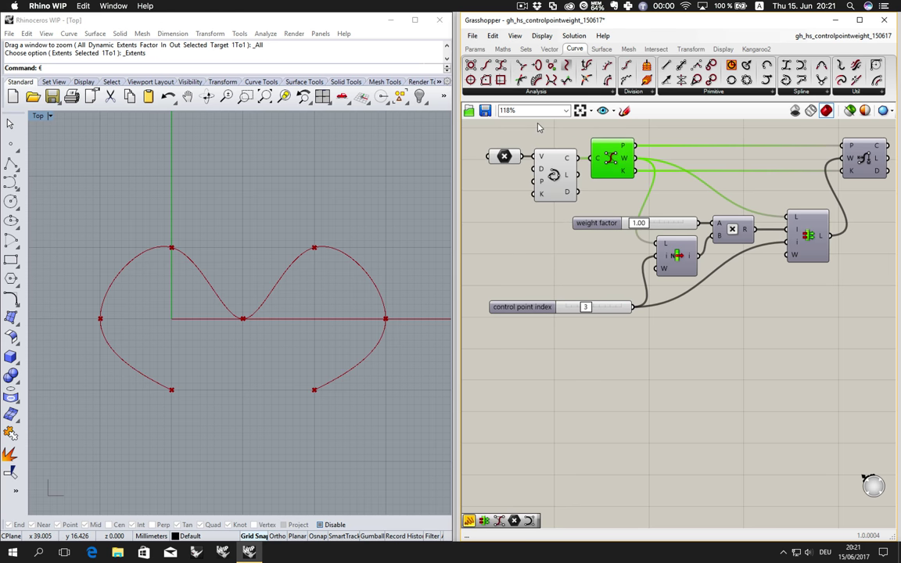
middle_click(504, 156)
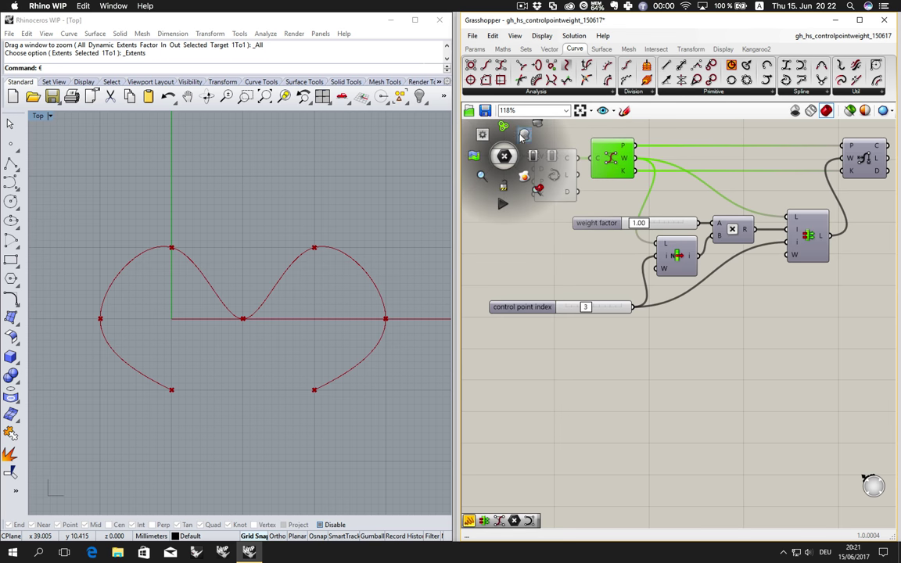
left_click(505, 157)
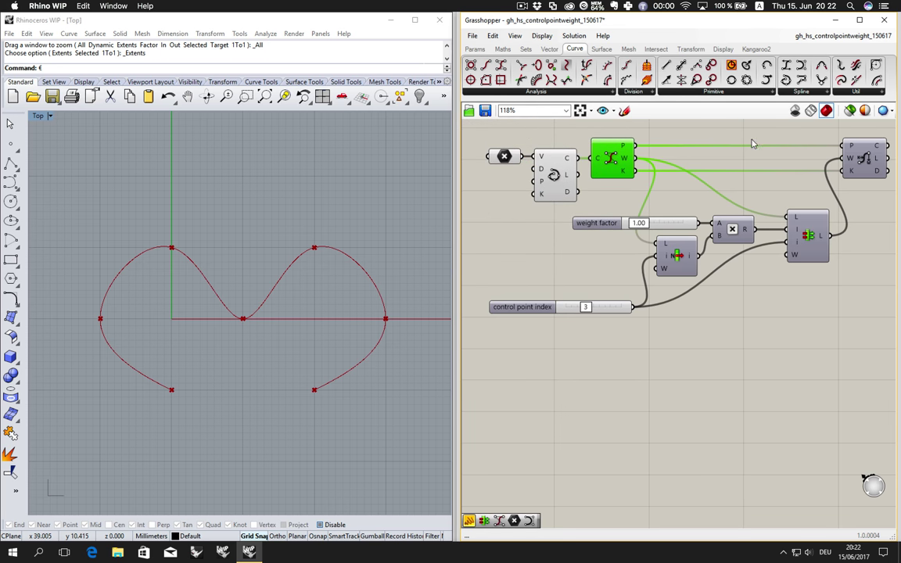
- Turn on the previews of the Nurbs Curve PWK and Control Points components
left_click(861, 153)
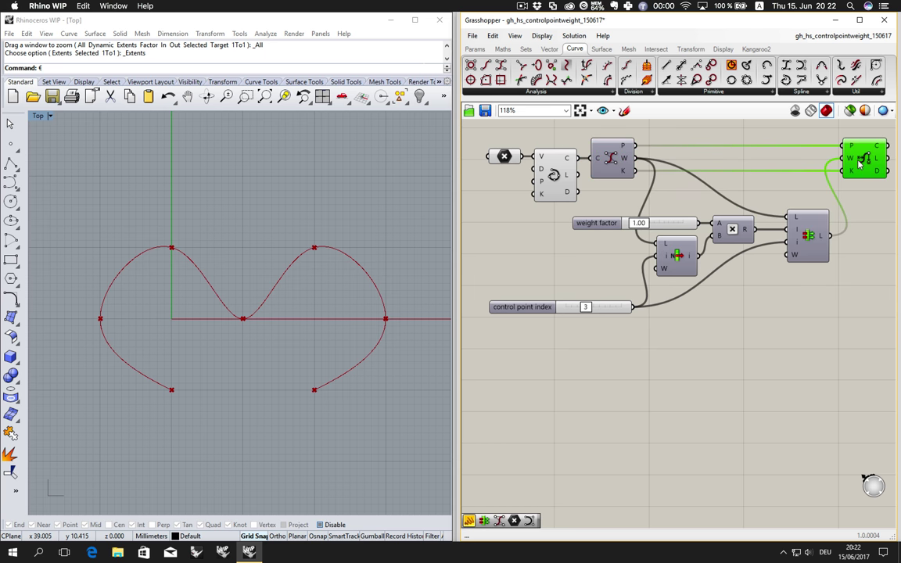
middle_click(858, 161)
left_click(788, 127)
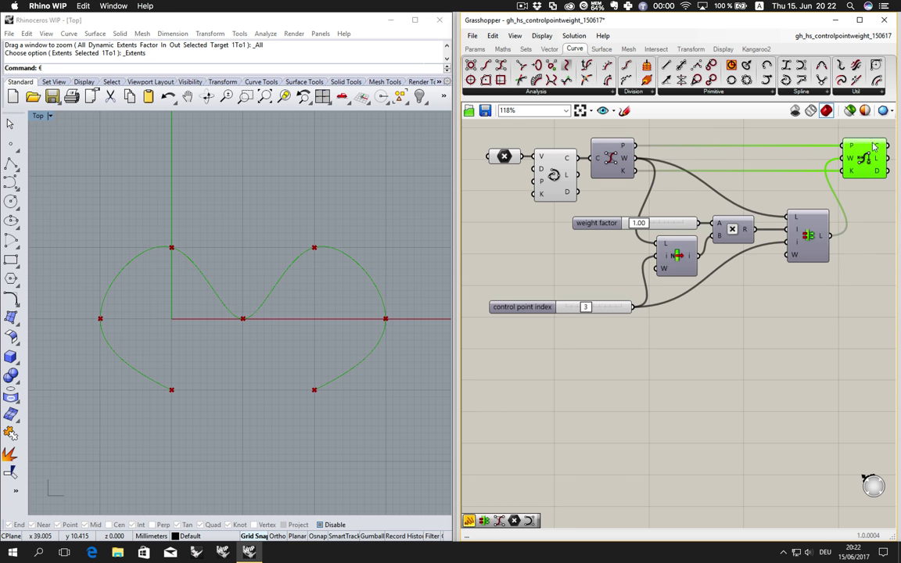
left_click(865, 250)
middle_click(617, 162)
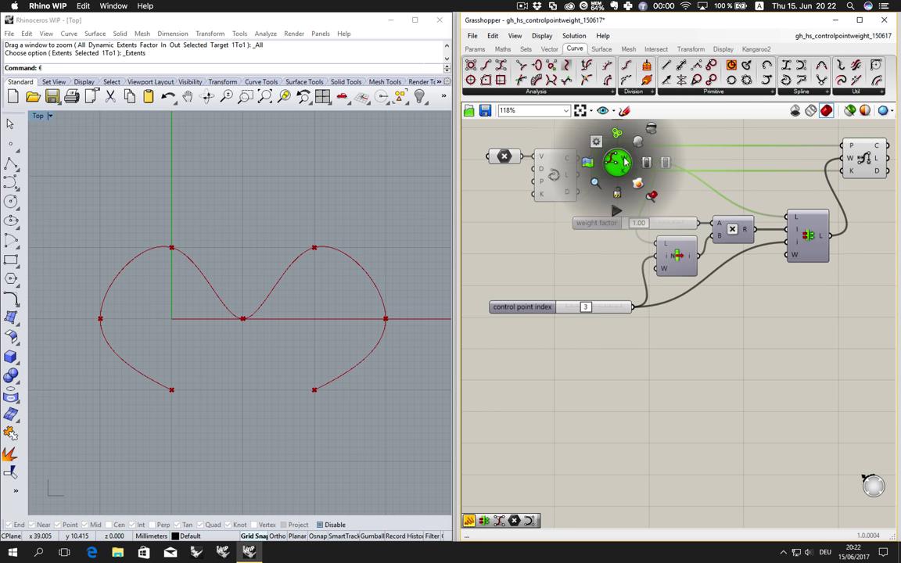
left_click(576, 133)
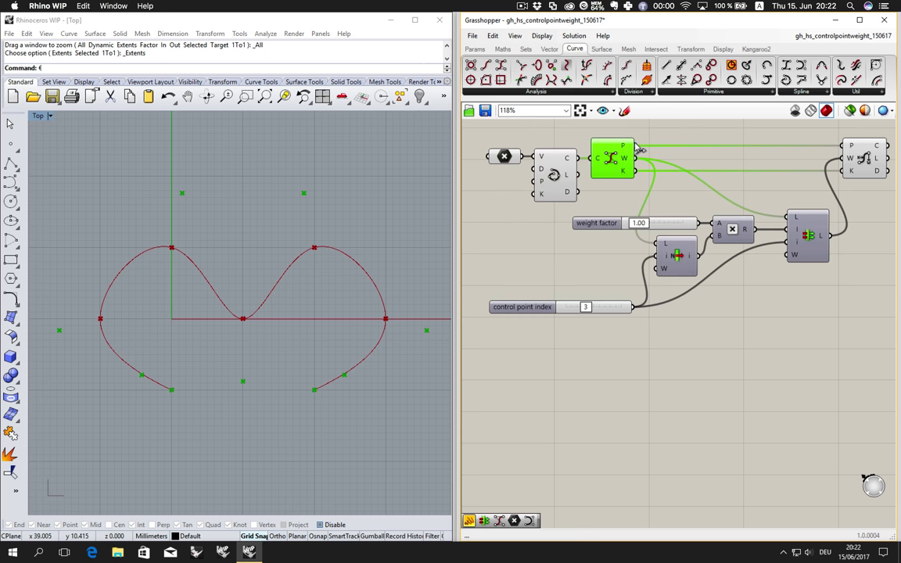
- Turn off the preview of the point parameter at the start of the definition and deselect it
left_click(503, 157)
middle_click(504, 158)
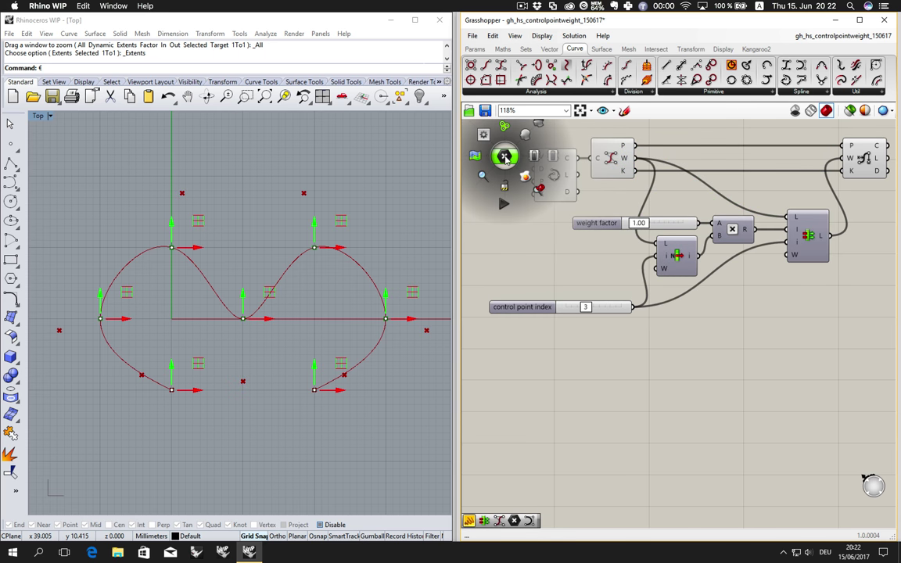
left_click(505, 157)
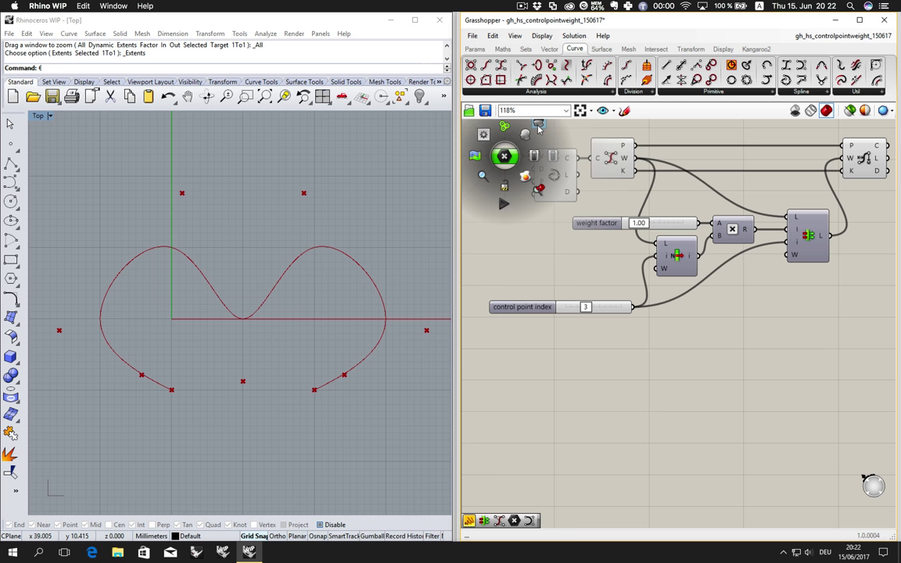
left_click(507, 237)
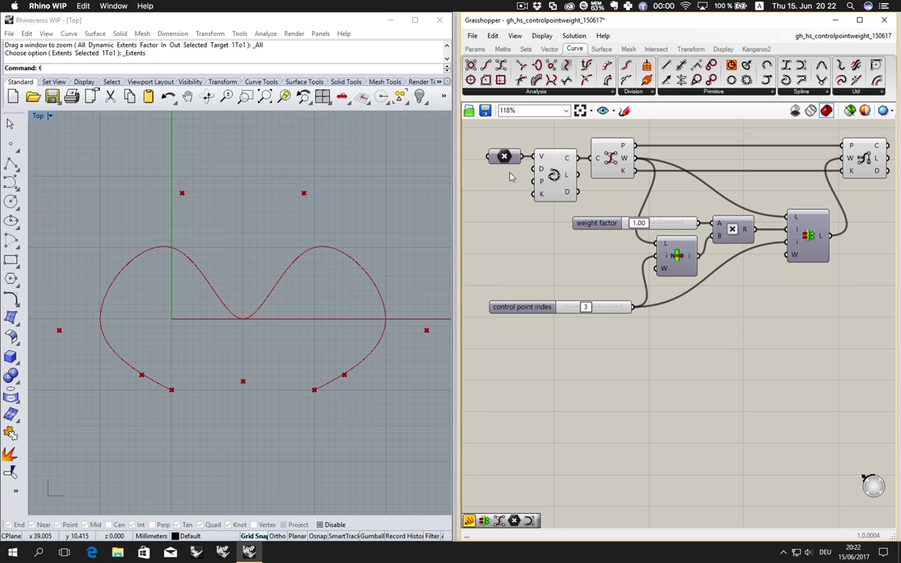
- Switch to Google Chrome to view the Grasshopper forum discussions page, and return to Rhino
mouse_move(505, 156)
key("super+Tab")
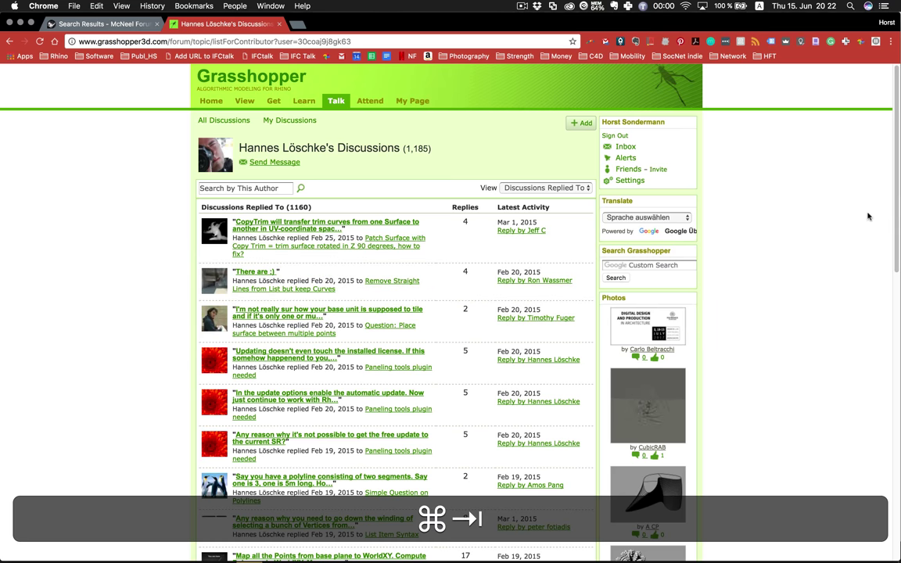
key("super+Tab")
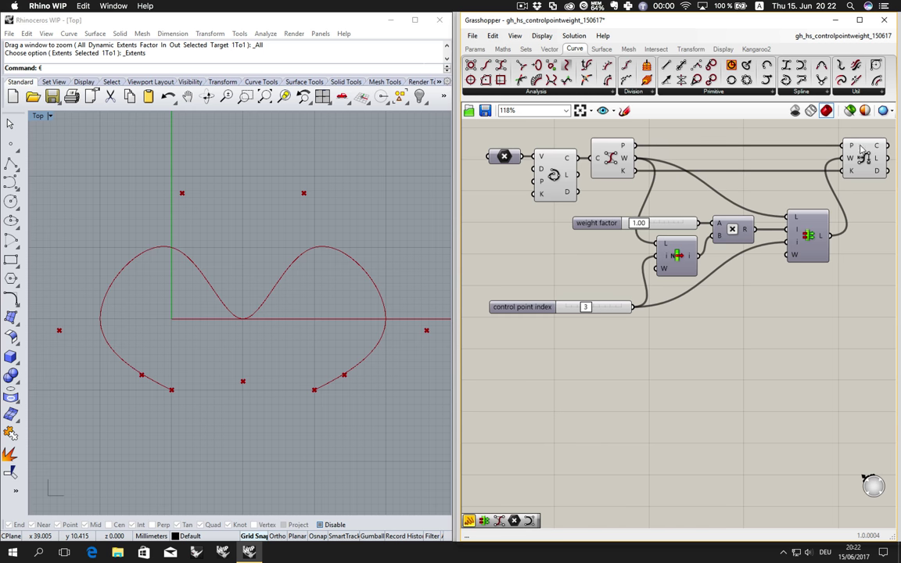
- Add an enlarged panel below the definition and connect the Control Points component's weights output to it
mouse_move(852, 147)
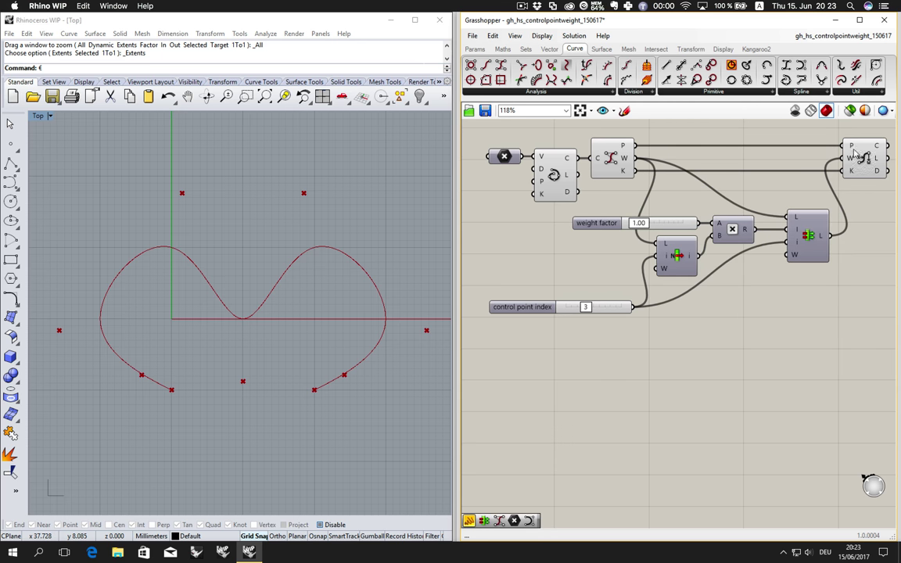
mouse_move(617, 159)
mouse_move(811, 225)
left_click(475, 50)
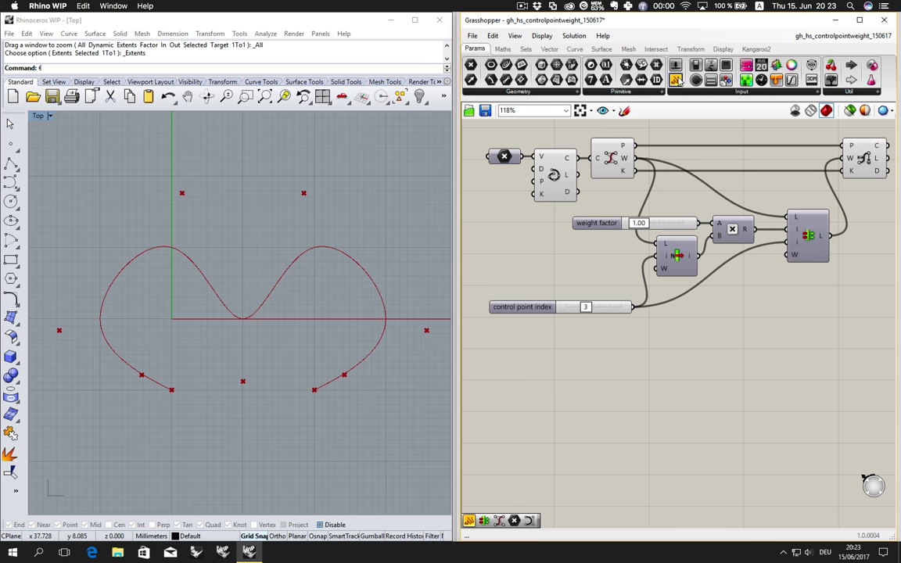
left_click_drag(678, 80, 671, 324)
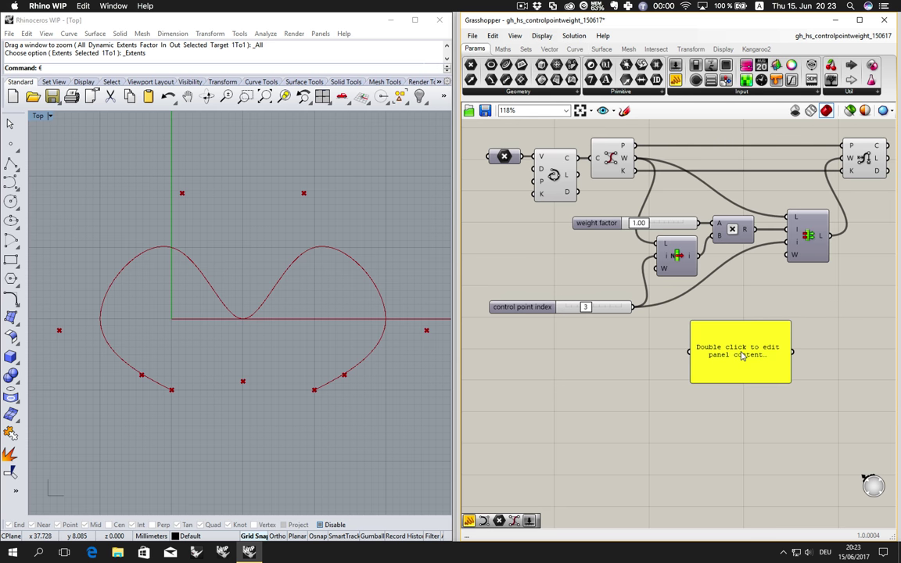
left_click_drag(635, 159, 691, 352)
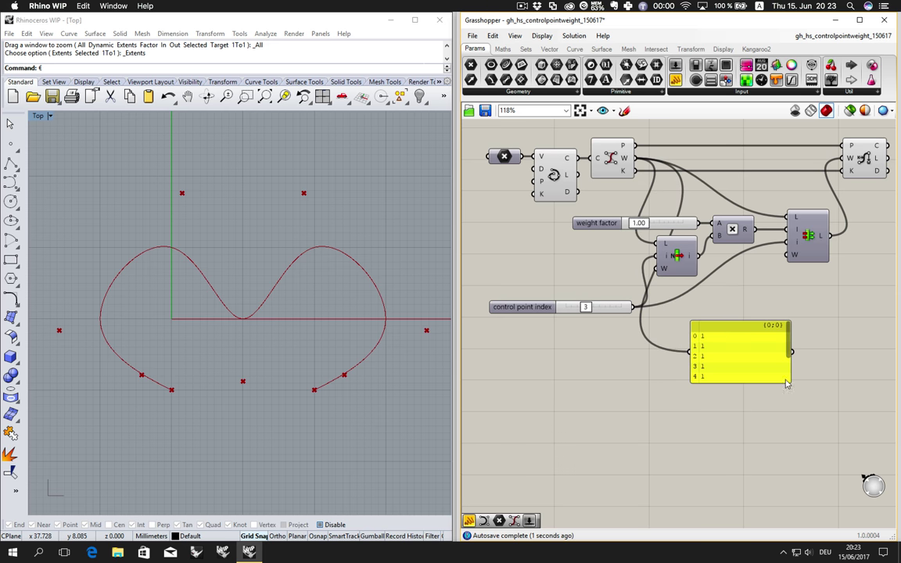
left_click_drag(790, 382, 815, 466)
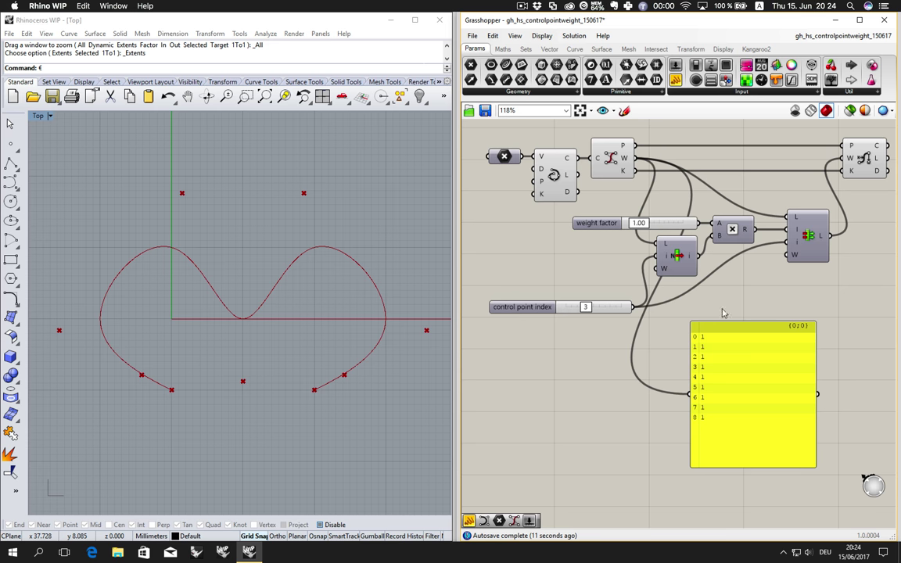
left_click_drag(734, 329, 770, 336)
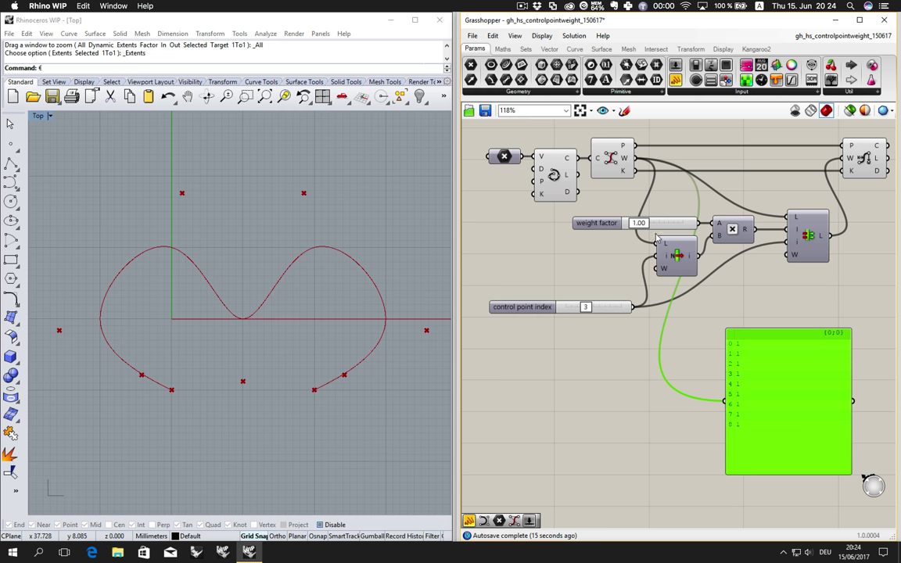
- Examine the inputs and output of the Replace Items component and the weights input of Nurbs Curve PWK
mouse_move(639, 223)
left_mouse_down()
mouse_move(648, 226)
mouse_move(639, 225)
left_mouse_up()
left_click(675, 296)
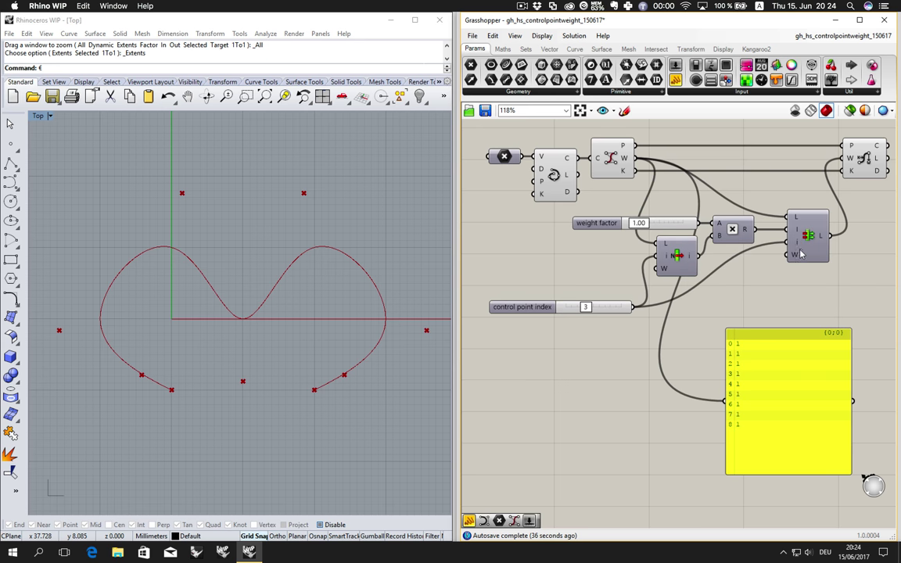
mouse_move(798, 222)
left_click_drag(683, 171, 792, 219)
mouse_move(821, 238)
mouse_move(848, 162)
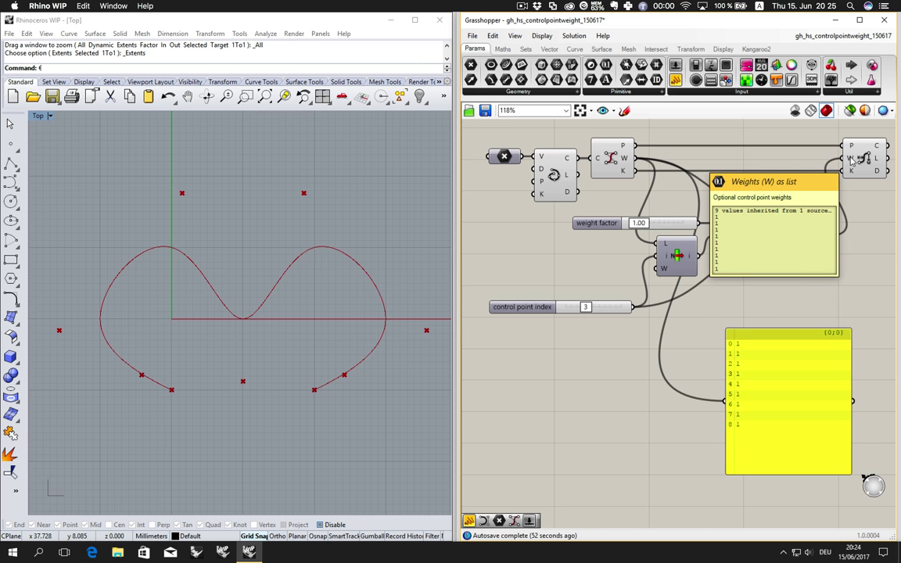
key("ctrl+z")
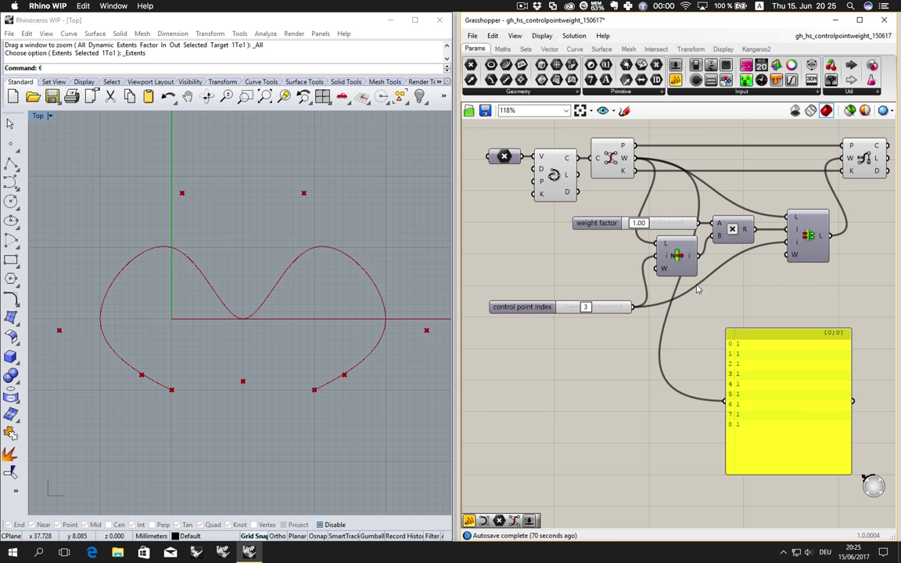
- Try control point index 0 and weight factor 1.11, restoring the sliders to 3 and 1.00
left_click_drag(586, 309, 545, 309)
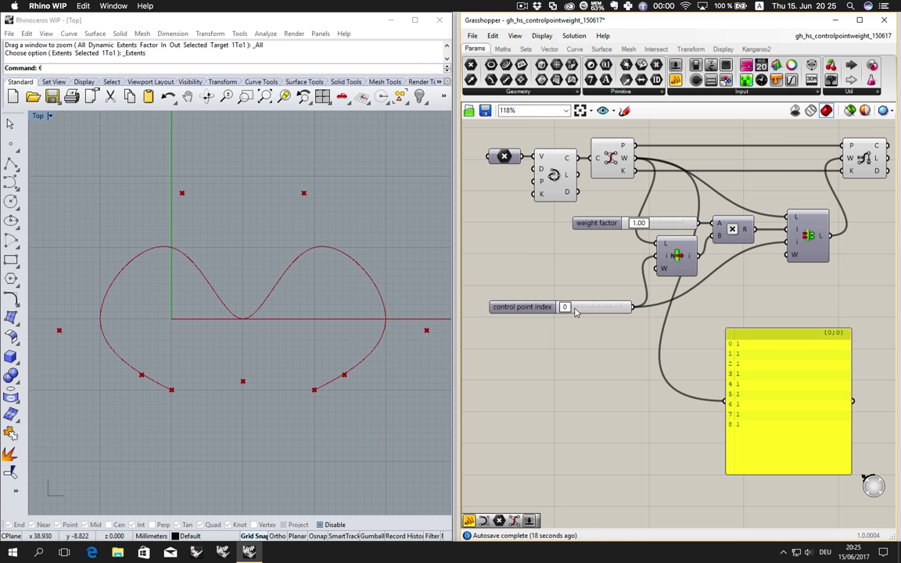
left_click_drag(566, 307, 585, 307)
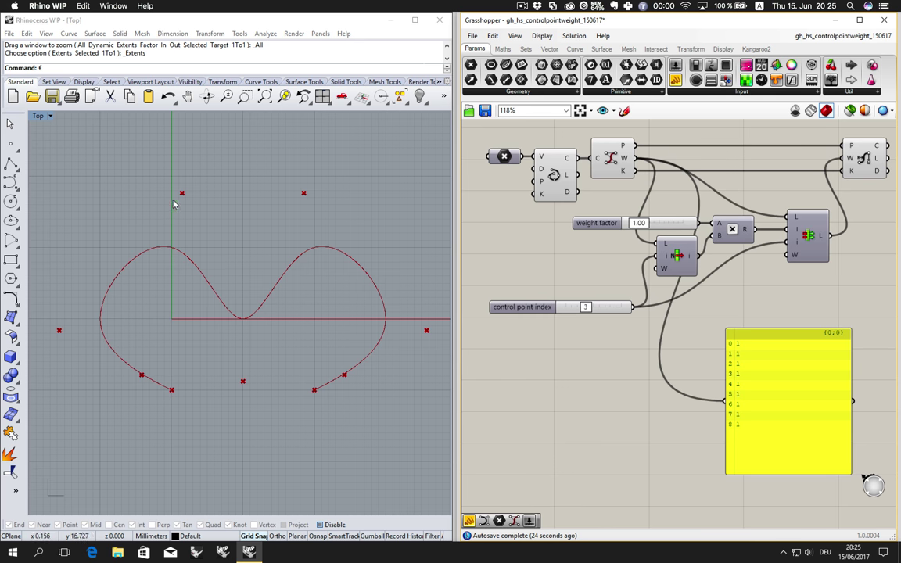
mouse_move(638, 223)
left_mouse_down()
mouse_move(671, 224)
mouse_move(639, 224)
left_mouse_up()
left_click(661, 225)
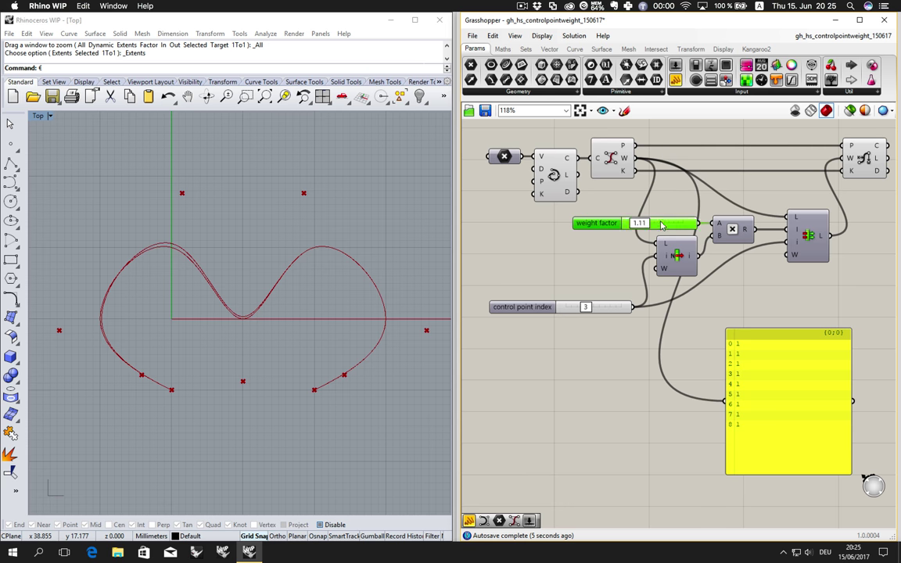
double_click(660, 224)
type("1")
key("Return")
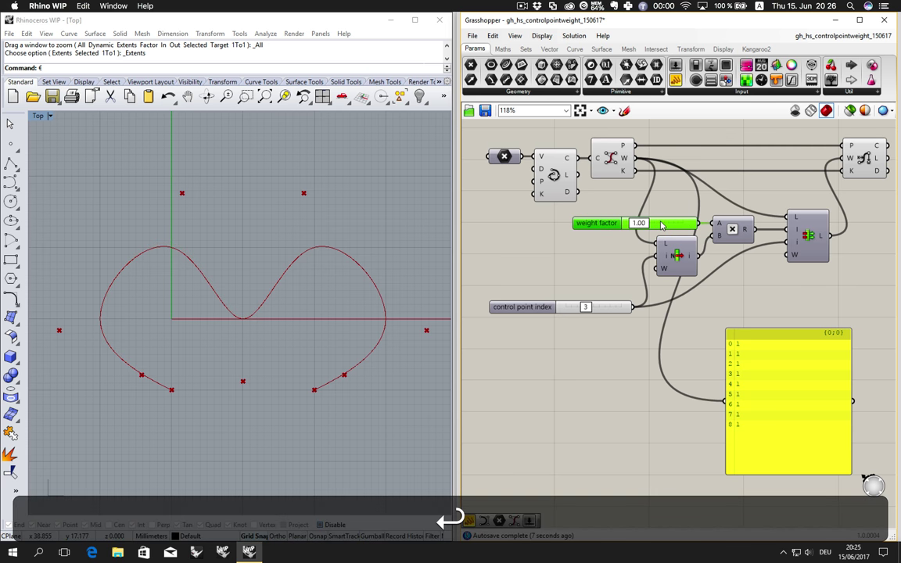
- Turn off the preview of the interpolated curve component
left_click(561, 169)
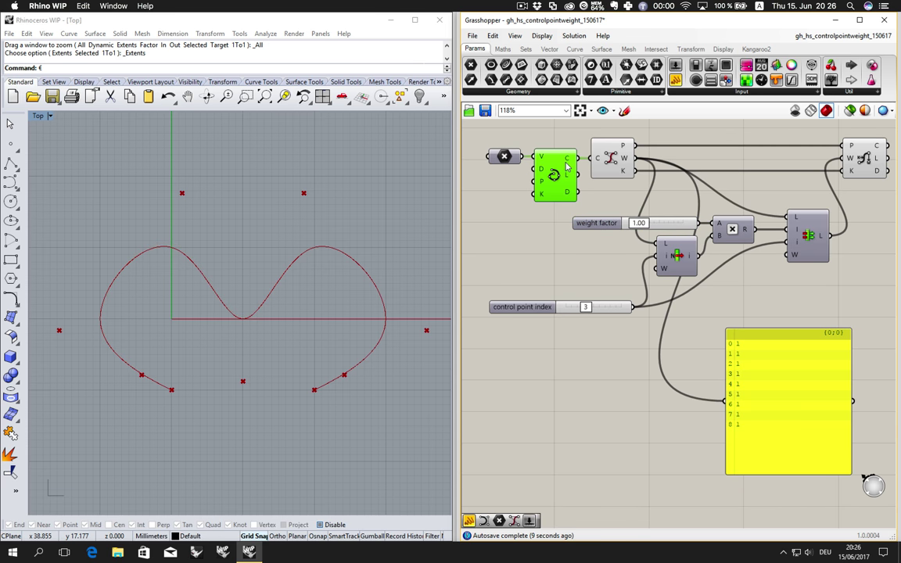
key("space")
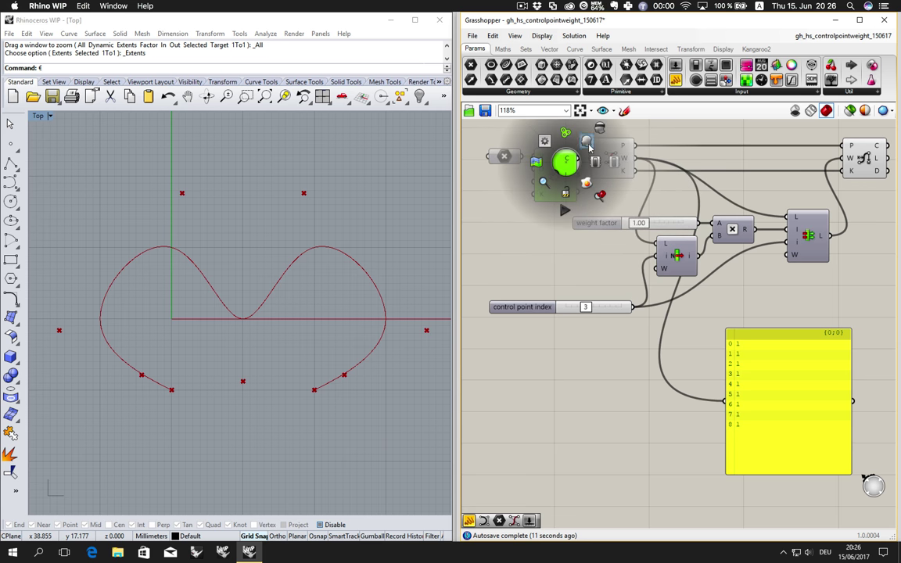
- Raise the weight factor slider to 10.00 to pull the curve toward control point 3
left_click_drag(638, 223, 638, 230)
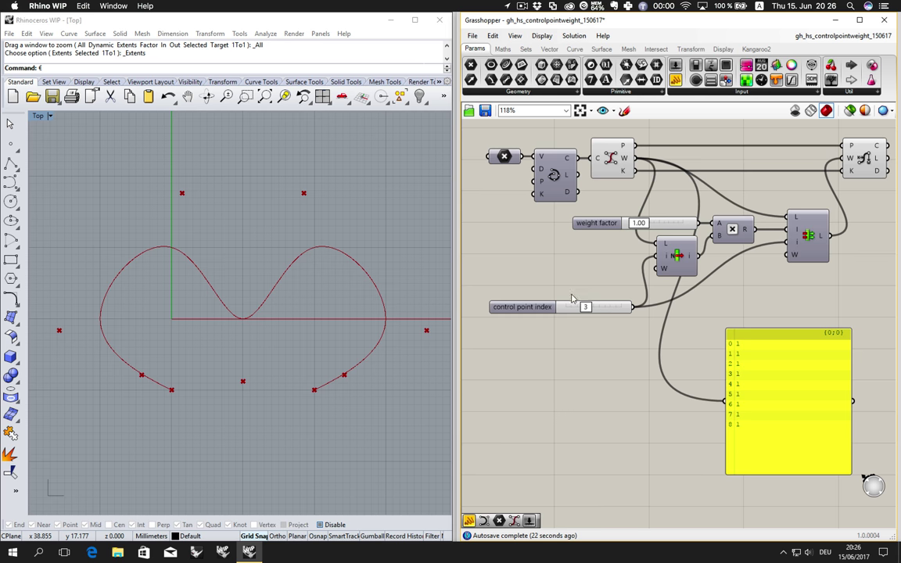
mouse_move(589, 310)
mouse_move(633, 162)
mouse_move(666, 247)
mouse_move(721, 239)
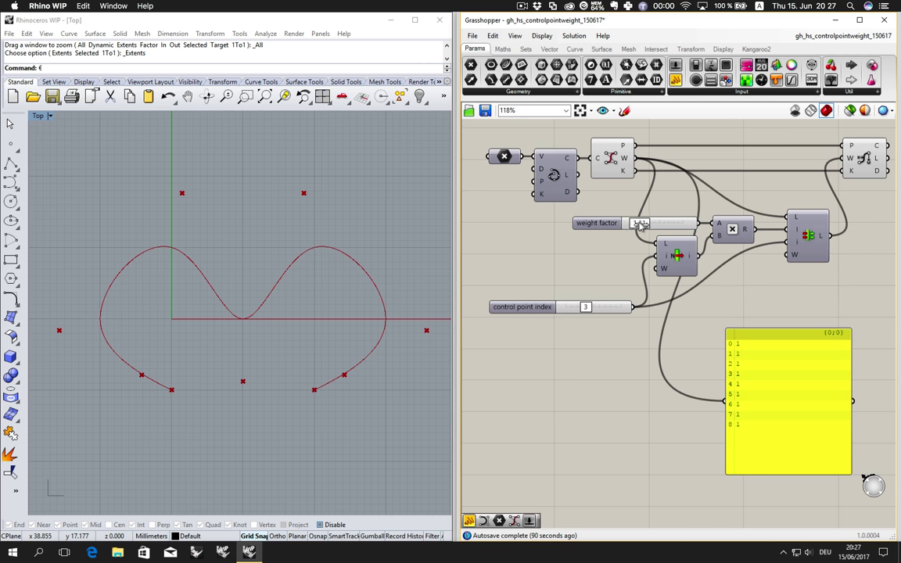
left_click_drag(638, 225, 692, 236)
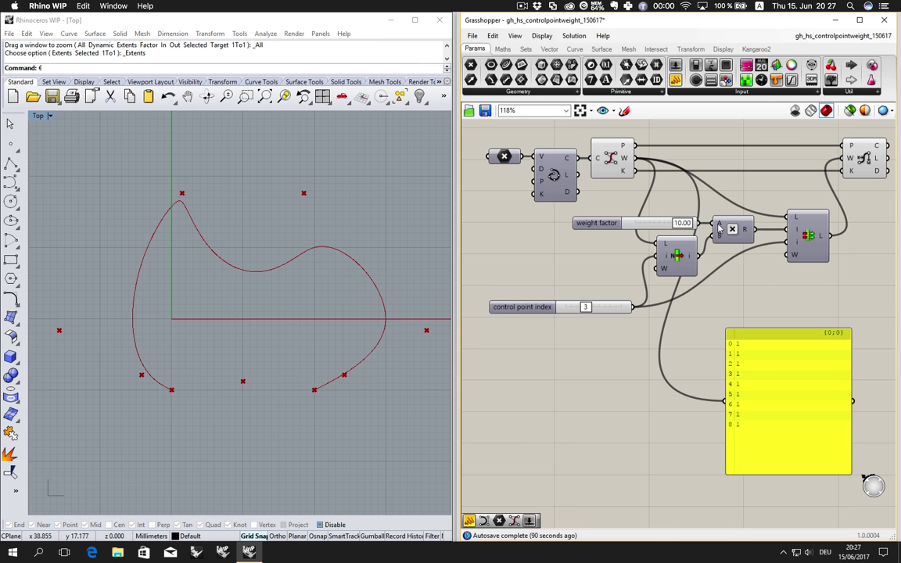
- Feed the multiplication result into the panel, and replace that source with the Replace Items list output
left_click_drag(749, 232, 745, 405)
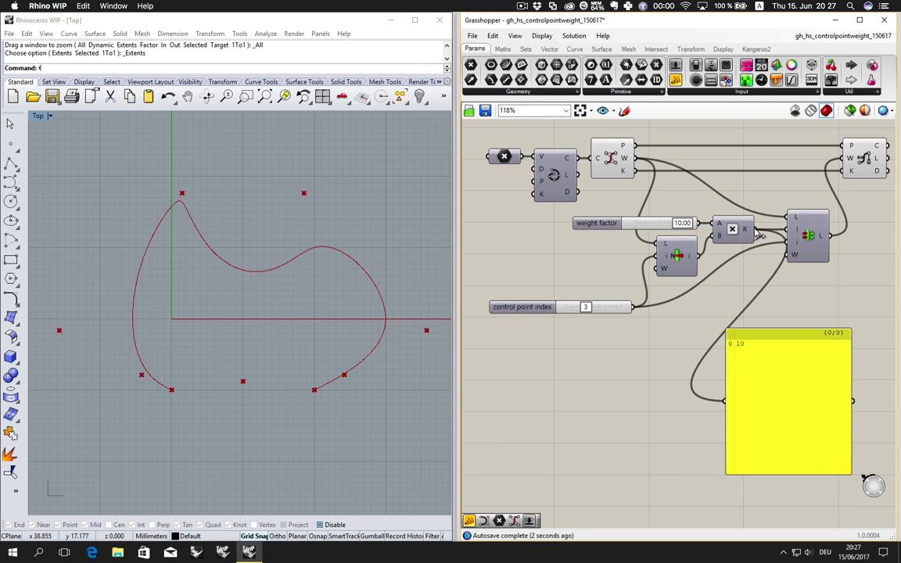
mouse_move(799, 233)
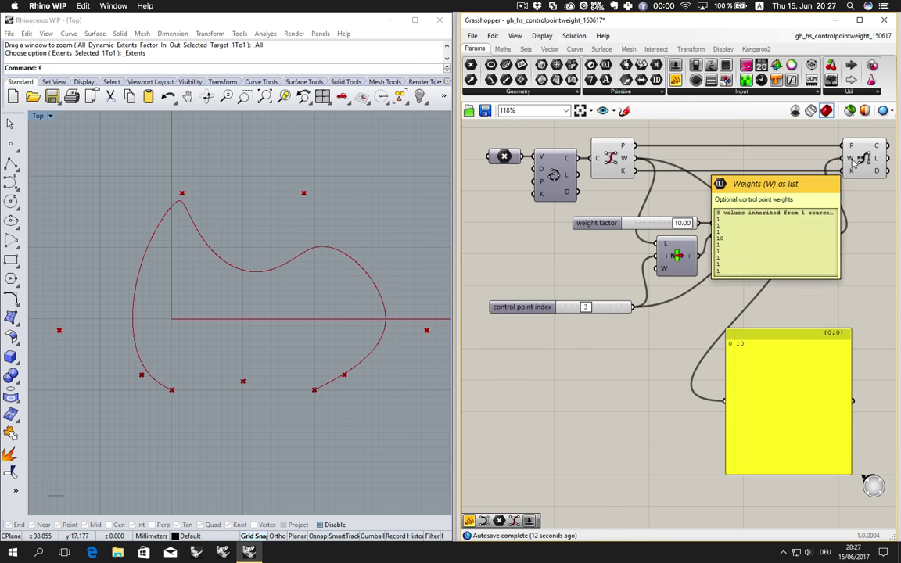
mouse_move(851, 162)
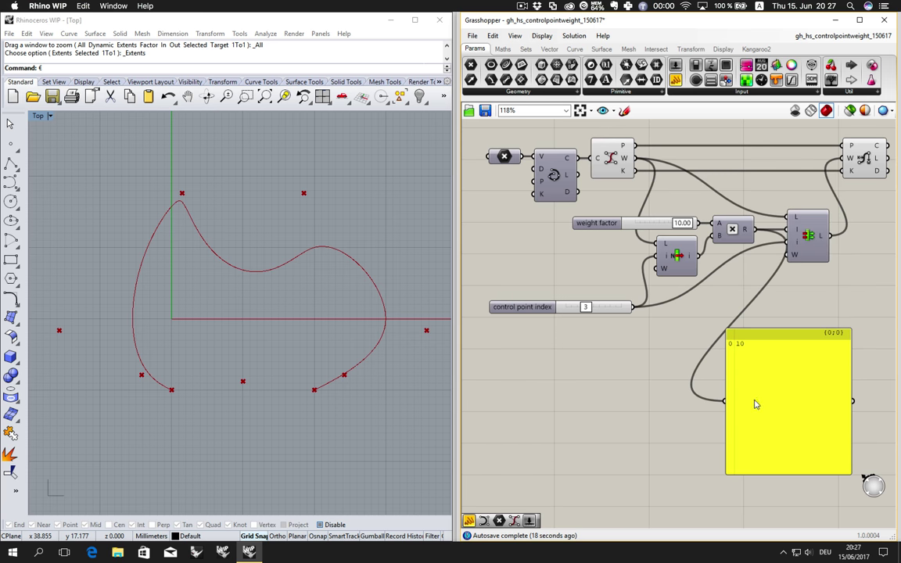
left_click_drag(829, 234, 723, 403)
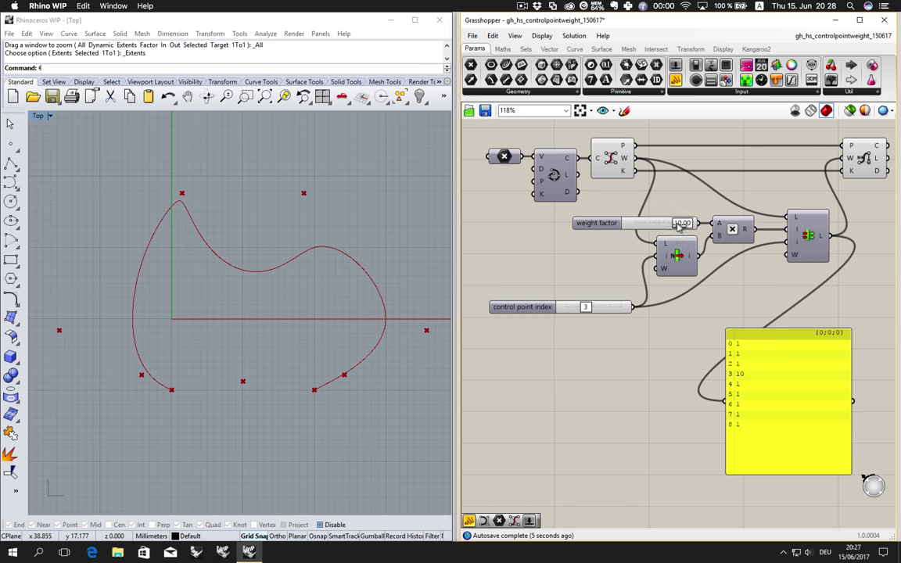
- Set the weight factor to 6.01 and the control point index to 4
mouse_move(661, 224)
left_mouse_down()
mouse_move(643, 224)
mouse_move(662, 224)
left_mouse_up()
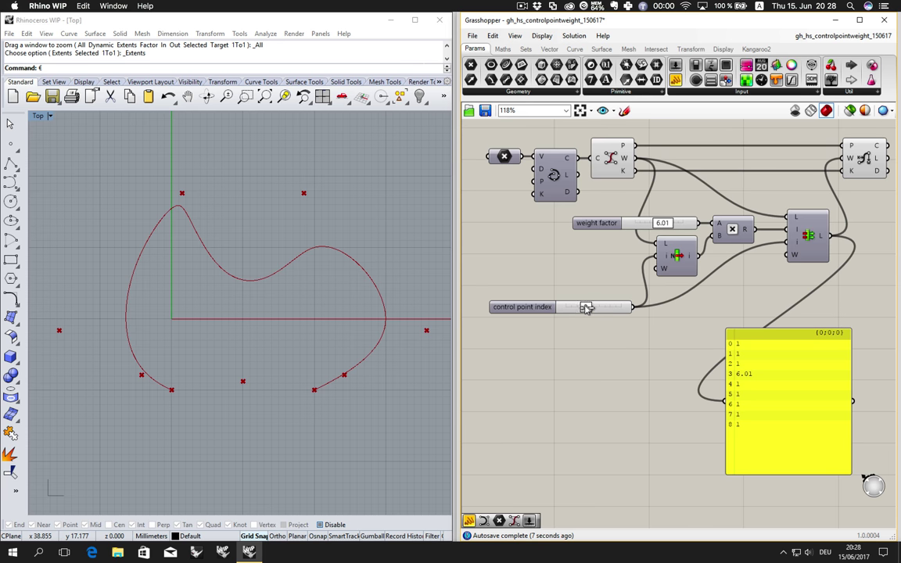
mouse_move(585, 306)
left_mouse_down()
mouse_move(612, 307)
mouse_move(587, 308)
left_mouse_up()
mouse_move(586, 308)
left_mouse_down()
mouse_move(606, 307)
mouse_move(592, 310)
left_mouse_up()
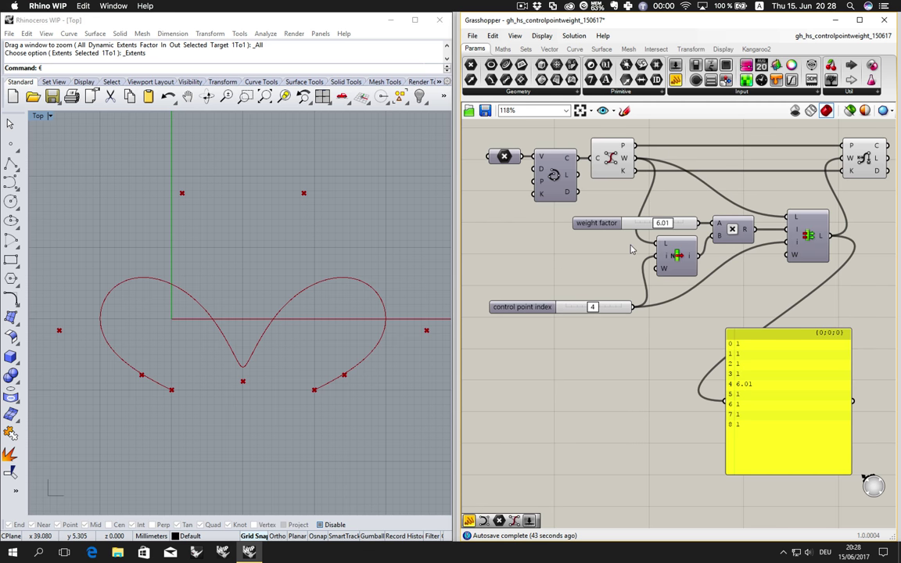
- Switch to Google Chrome
key("super+Tab")
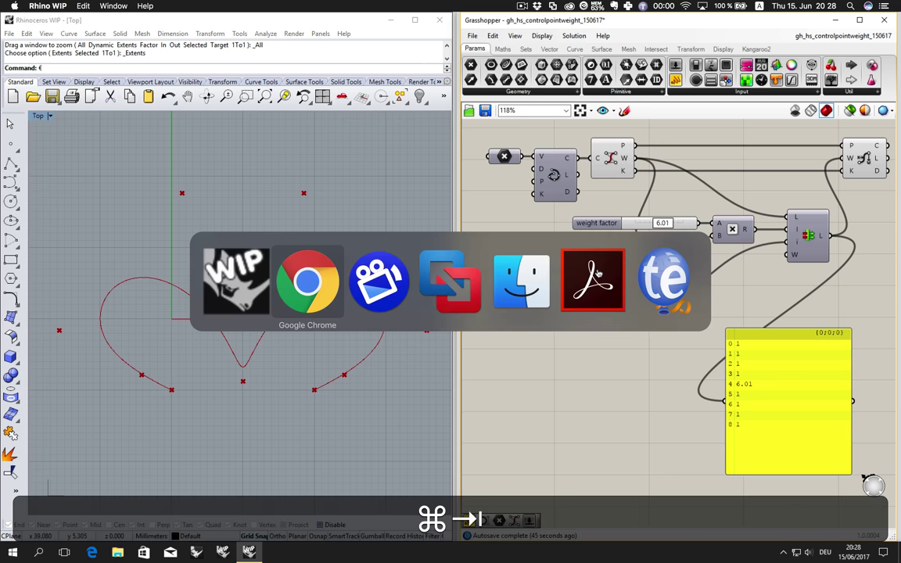
key("super+Tab")
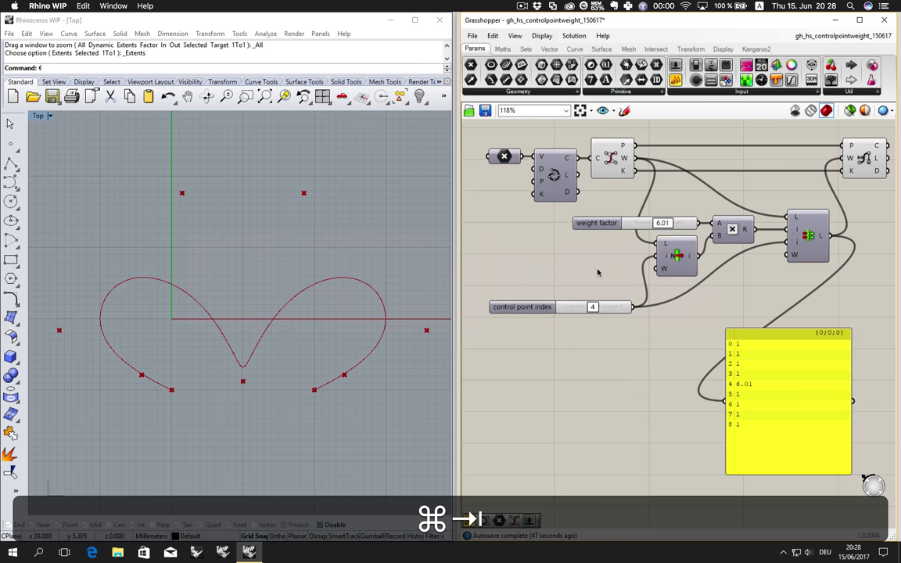